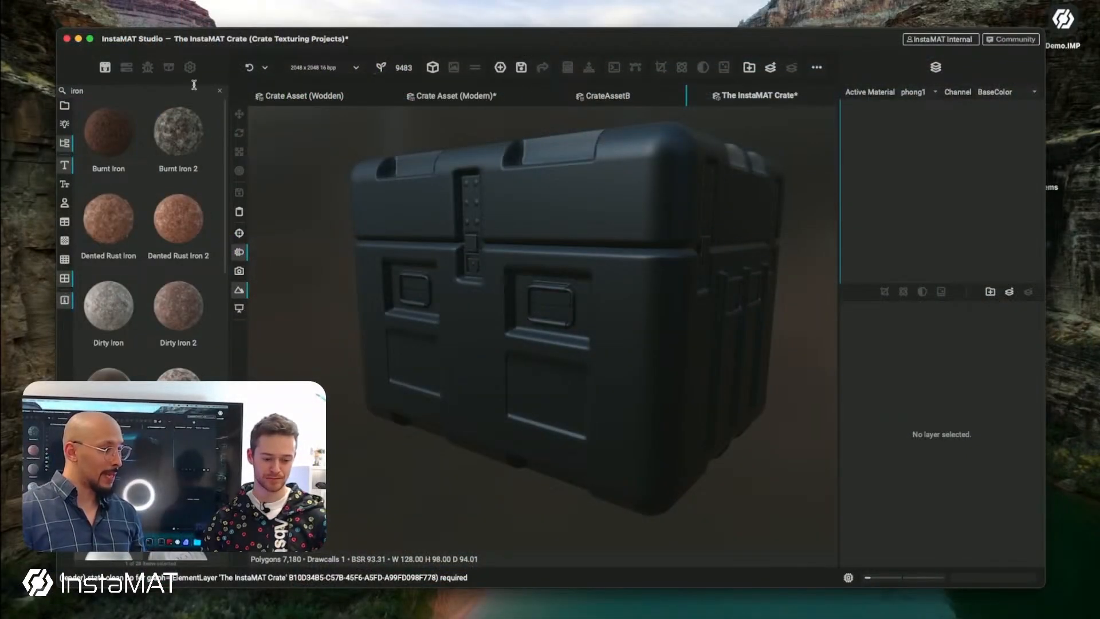
- Clear the iron library search and switch the left panel to the package's project list
{"action": "left_click", "coordinate": [218, 94]}
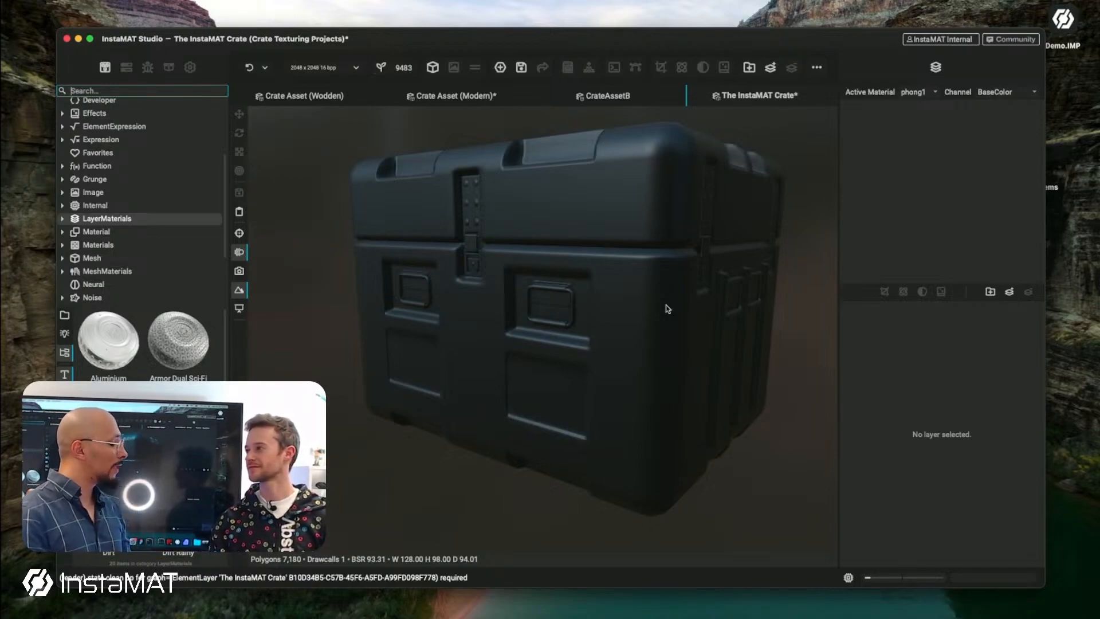
{"action": "left_click", "coordinate": [169, 68]}
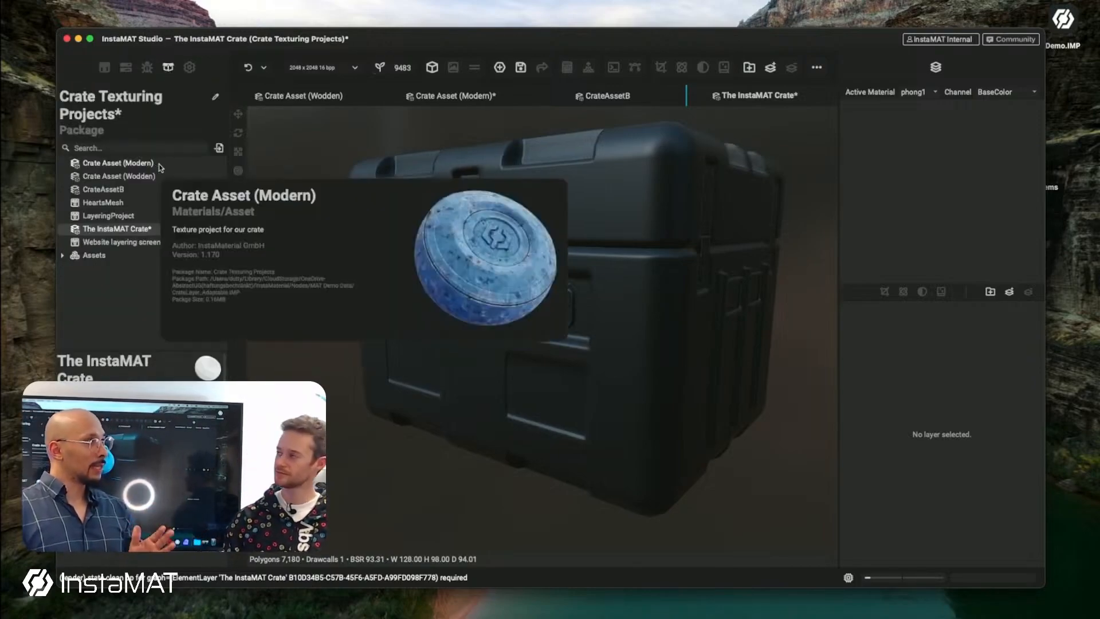
{"action": "mouse_move", "coordinate": [118, 163]}
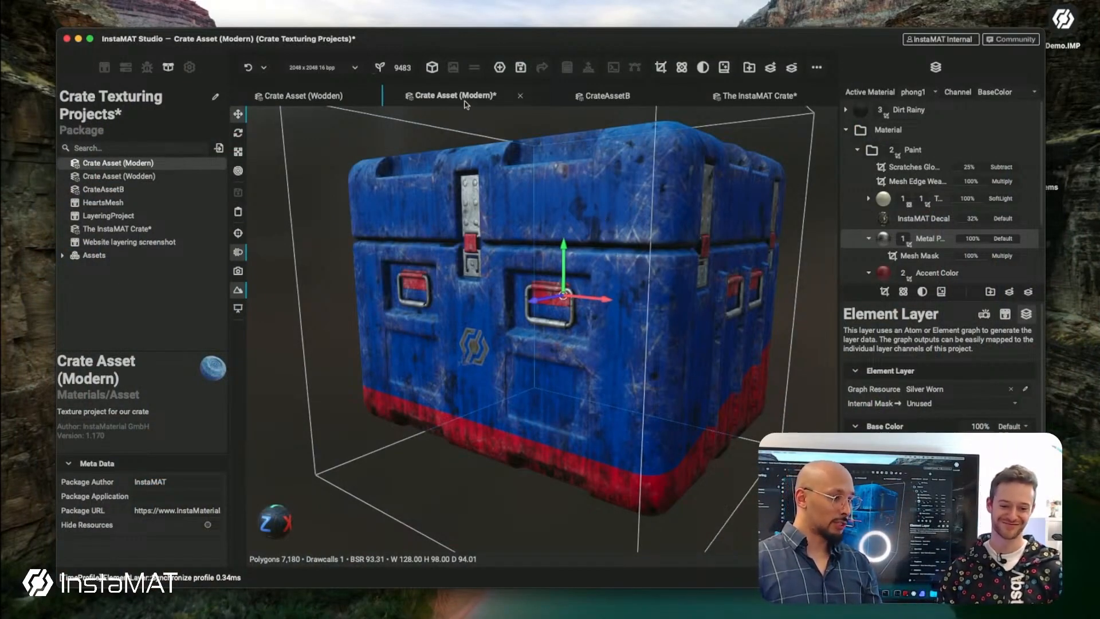
- Create a new Element Graph with No Template, then return to The InstaMAT Crate project
{"action": "left_click", "coordinate": [500, 68]}
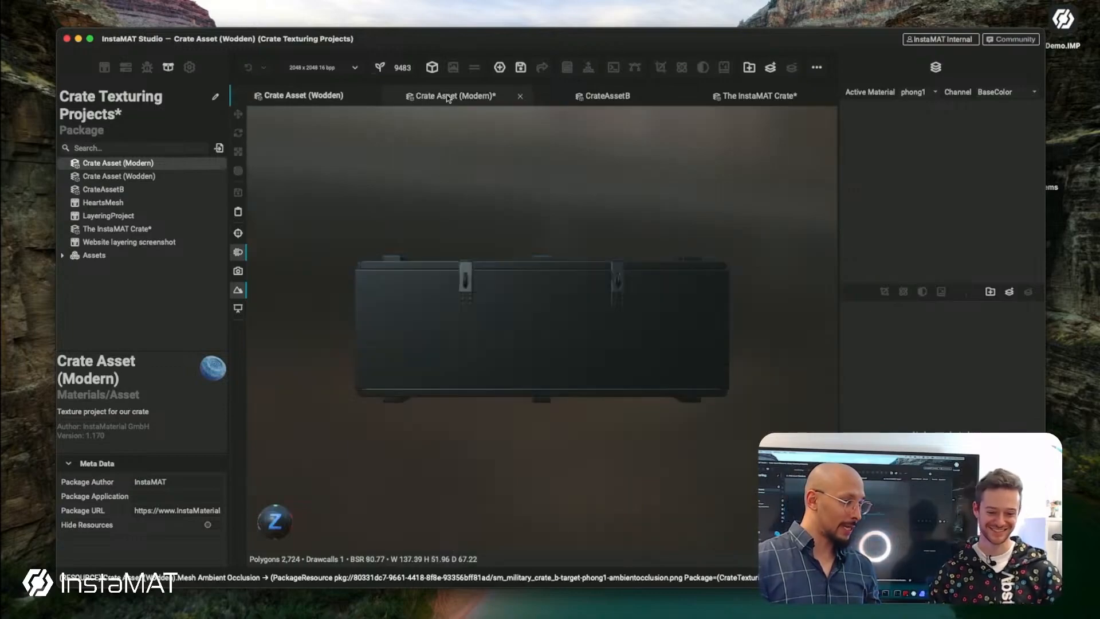
{"action": "key", "text": "ctrl+n"}
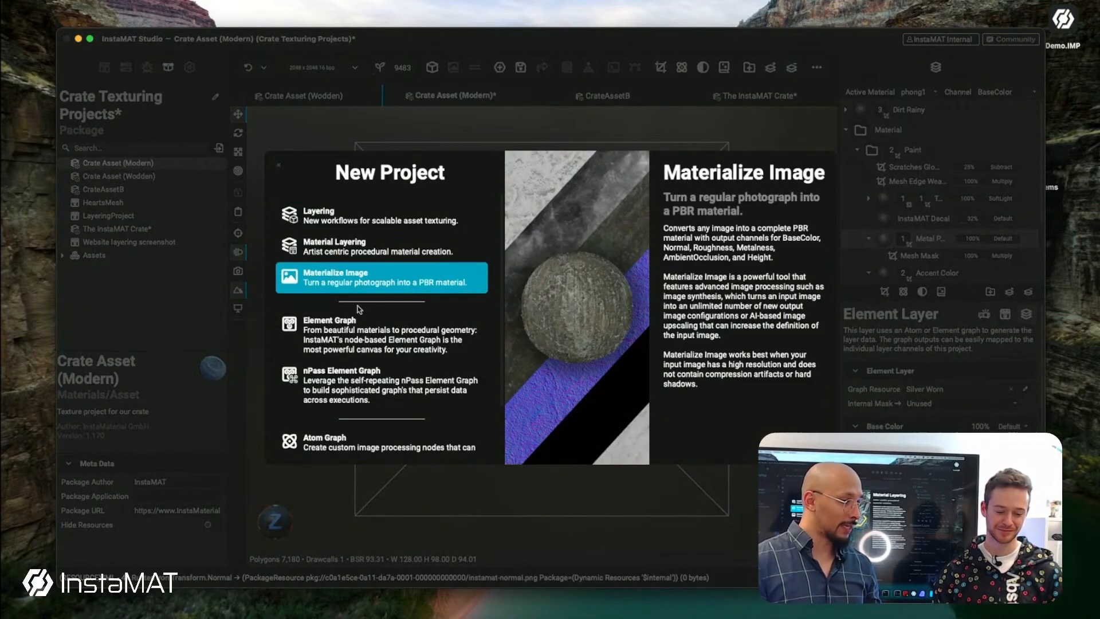
{"action": "left_click", "coordinate": [375, 340]}
{"action": "left_click", "coordinate": [388, 236]}
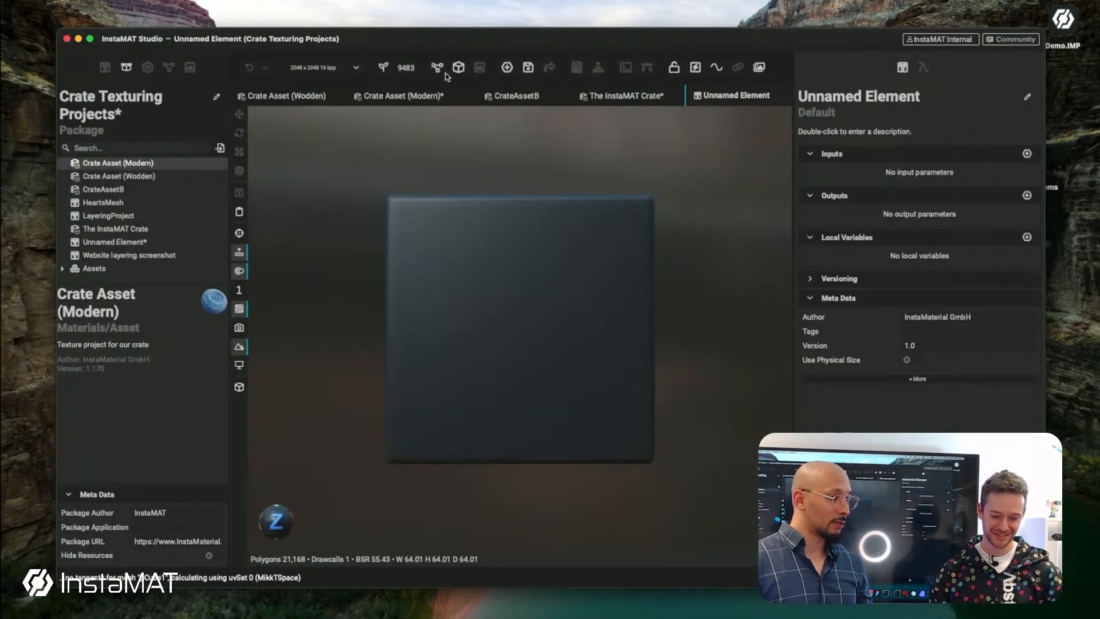
{"action": "left_click", "coordinate": [439, 68]}
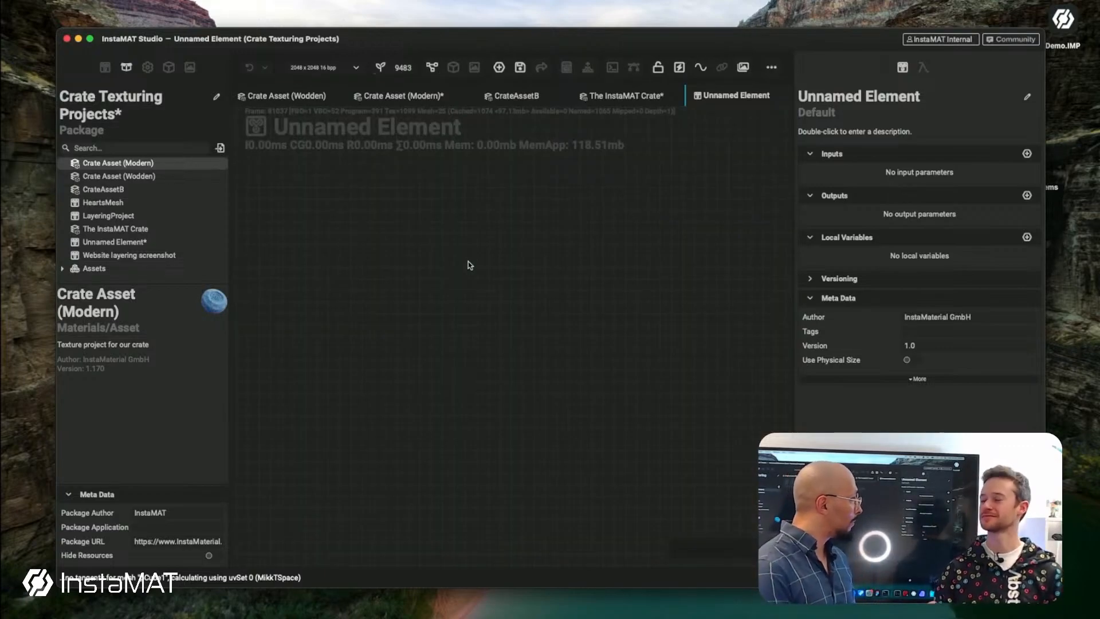
{"action": "left_click", "coordinate": [608, 96]}
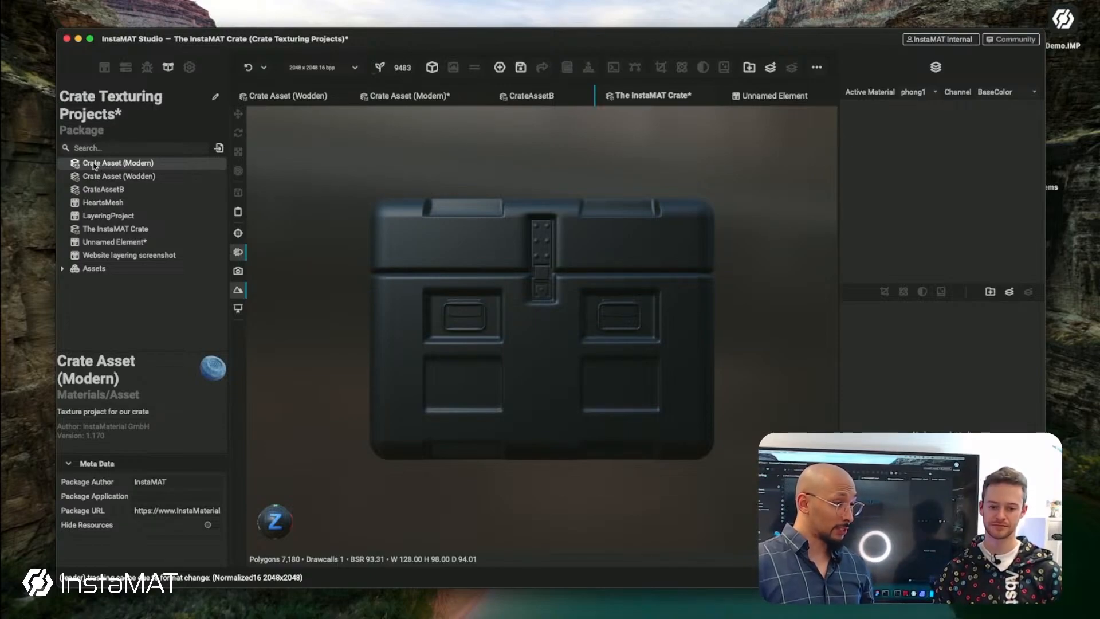
- Drag Crate Asset (Modern) into The InstaMAT Crate layer stack and compare the two projects
{"action": "left_click_drag", "start_coordinate": [94, 164], "coordinate": [879, 187]}
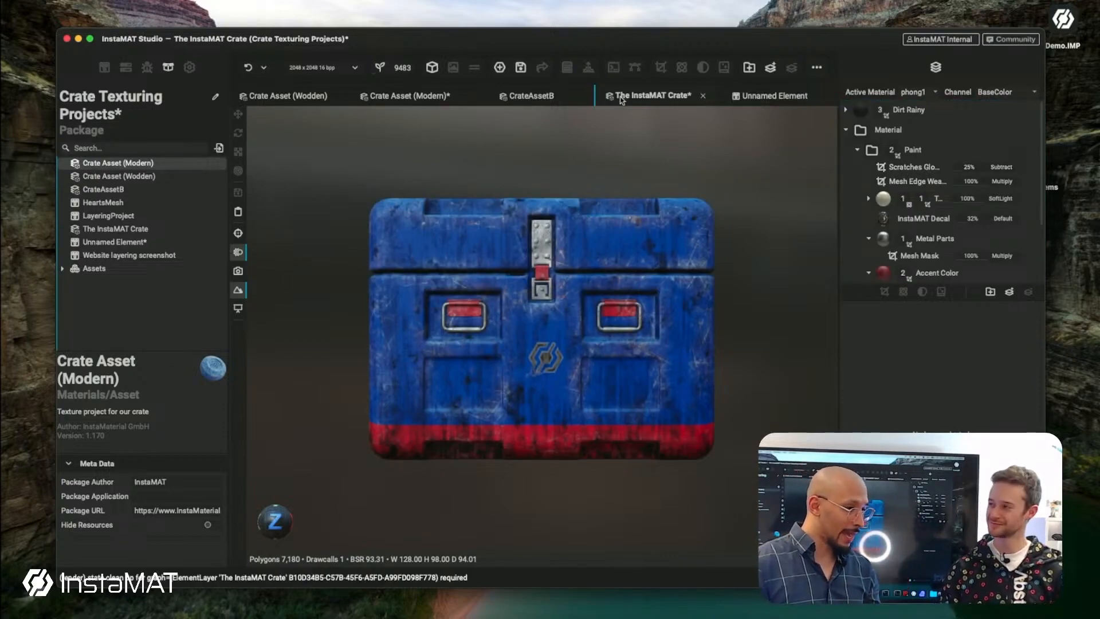
{"action": "left_click", "coordinate": [411, 94]}
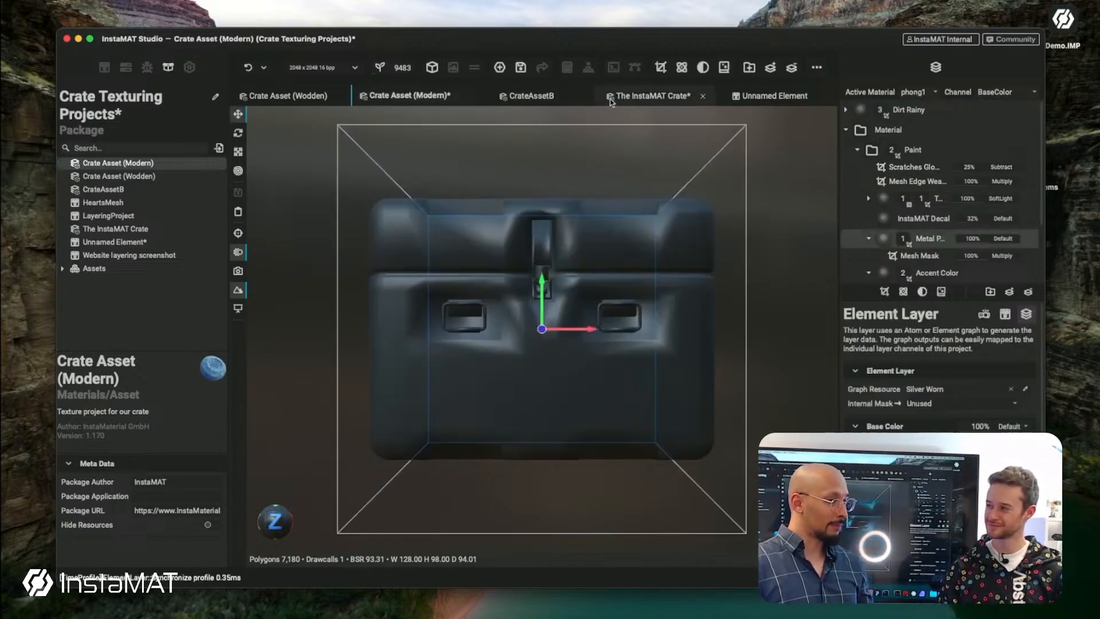
{"action": "left_click", "coordinate": [653, 96]}
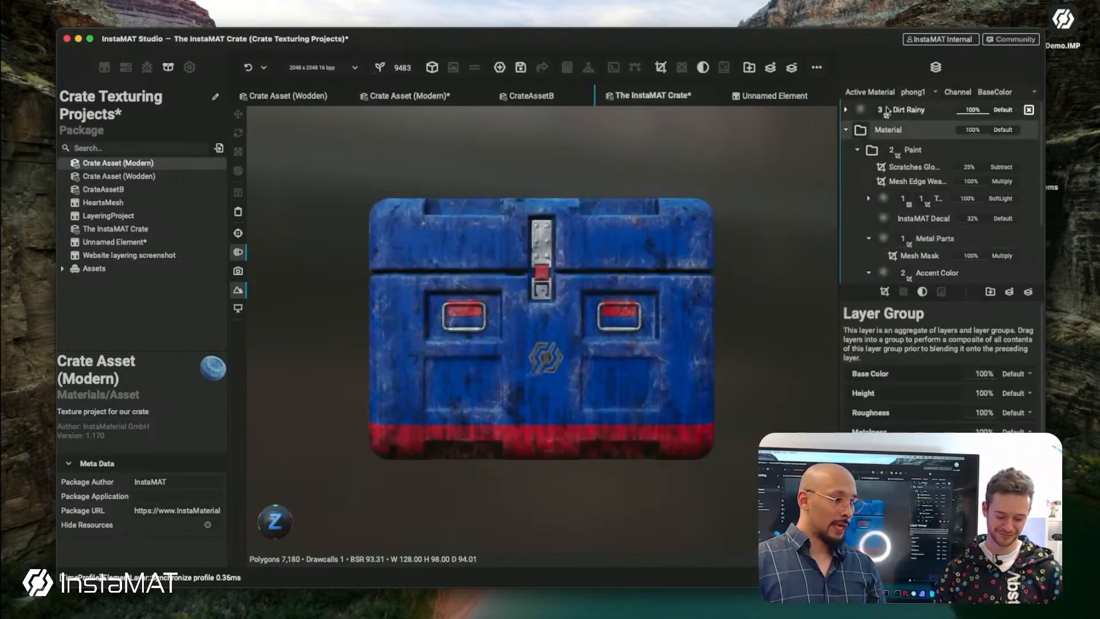
{"action": "left_click", "coordinate": [397, 98]}
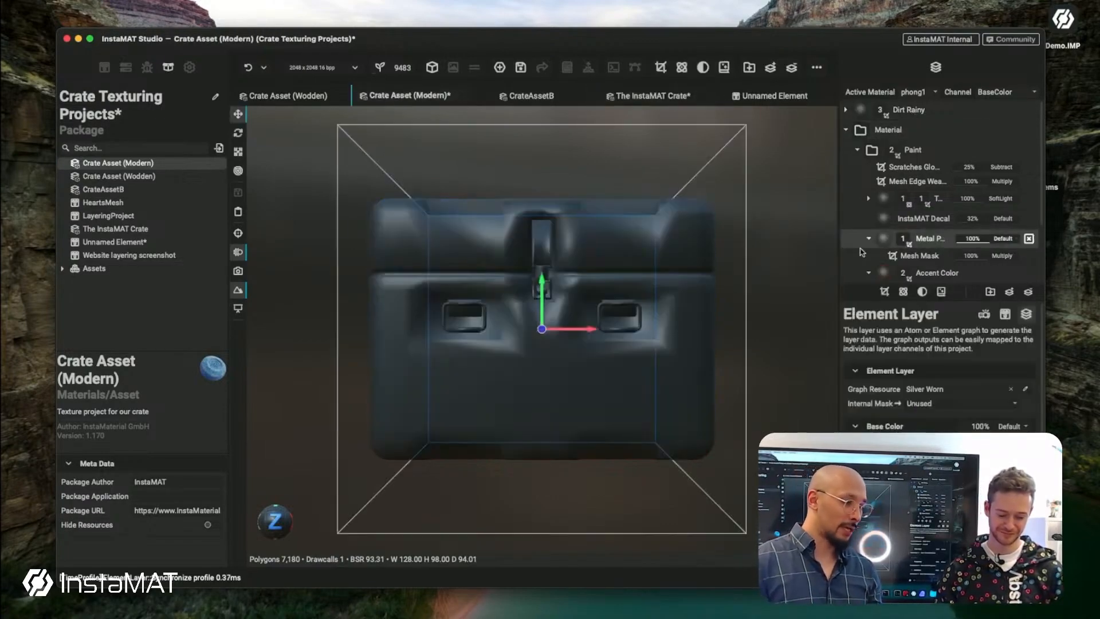
{"action": "scroll", "coordinate": [894, 239], "scroll_direction": "down", "scroll_amount": 3}
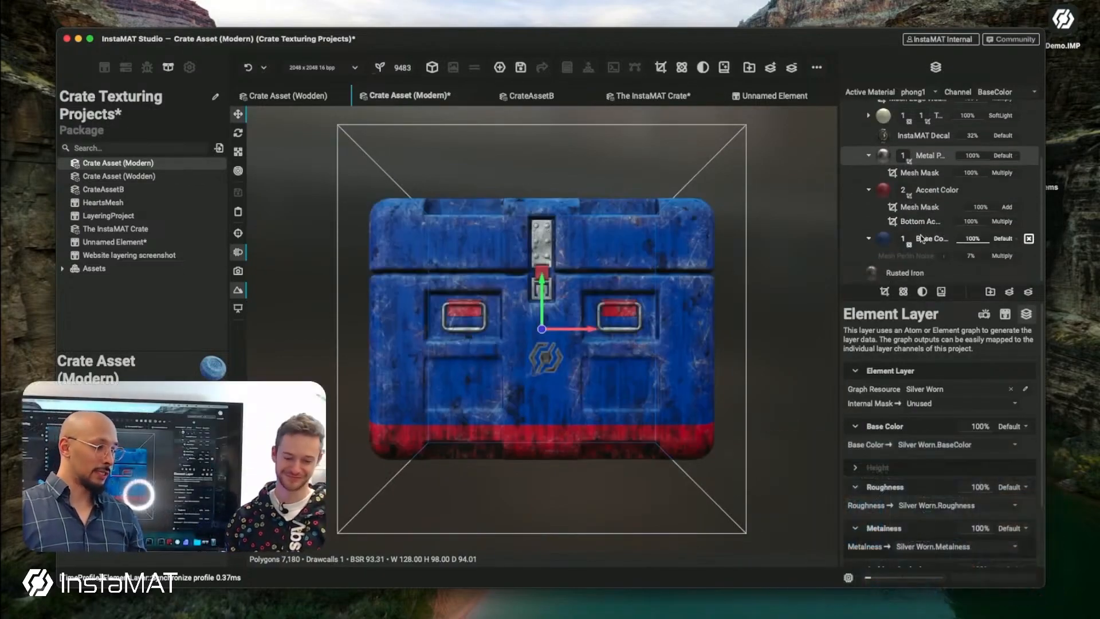
- Set the Modern crate's Base Color layer to a dark desaturated green and save the project
{"action": "left_click", "coordinate": [922, 238]}
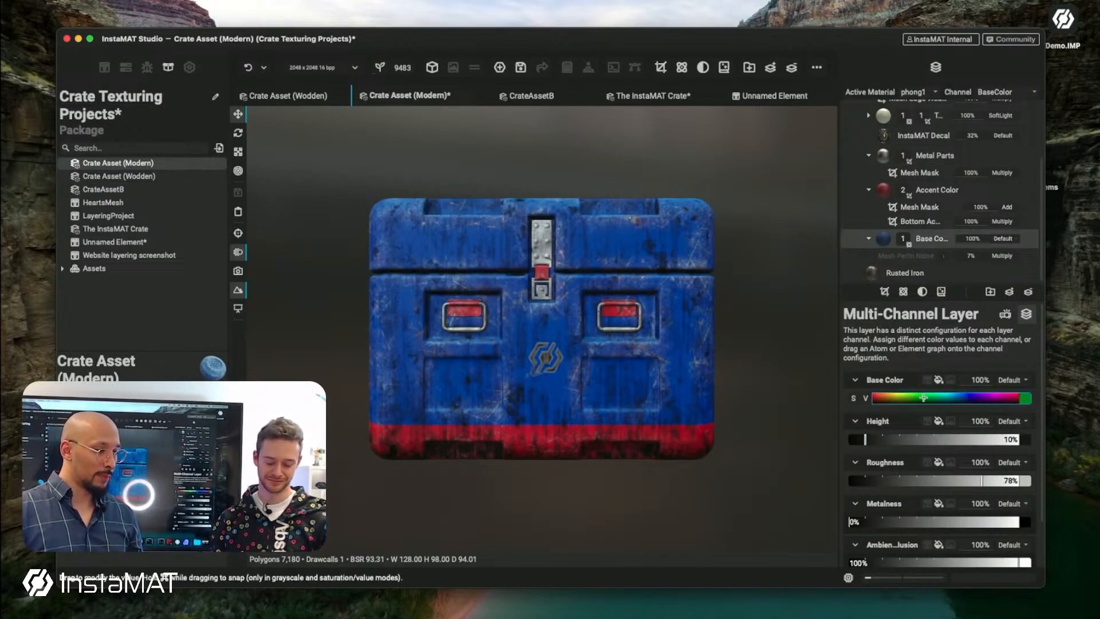
{"action": "left_click", "coordinate": [922, 397]}
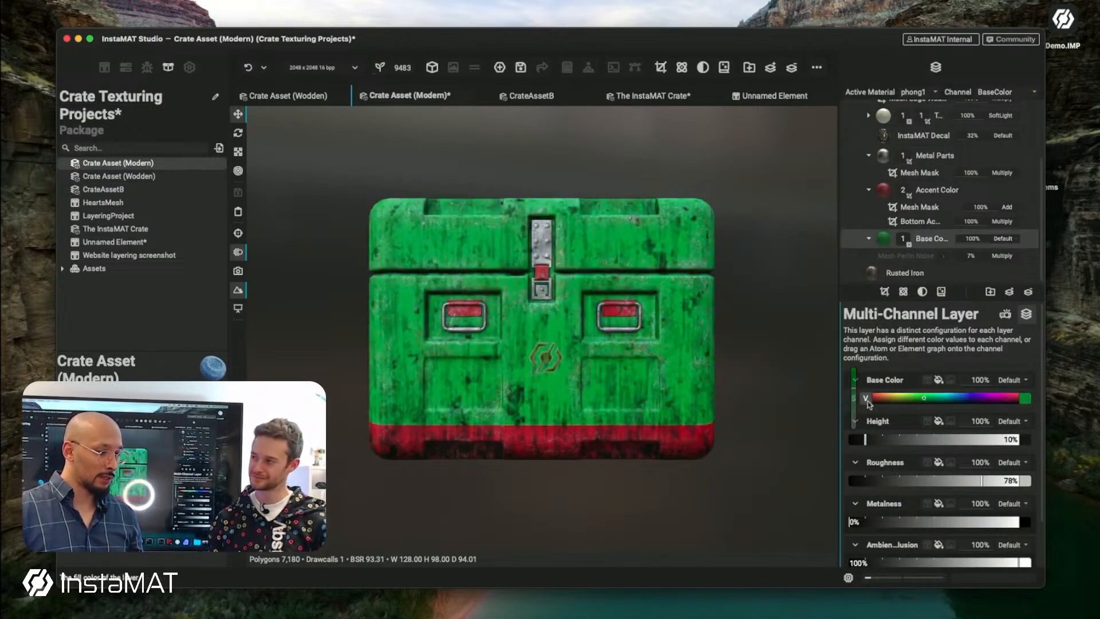
{"action": "left_click_drag", "start_coordinate": [865, 398], "coordinate": [856, 408]}
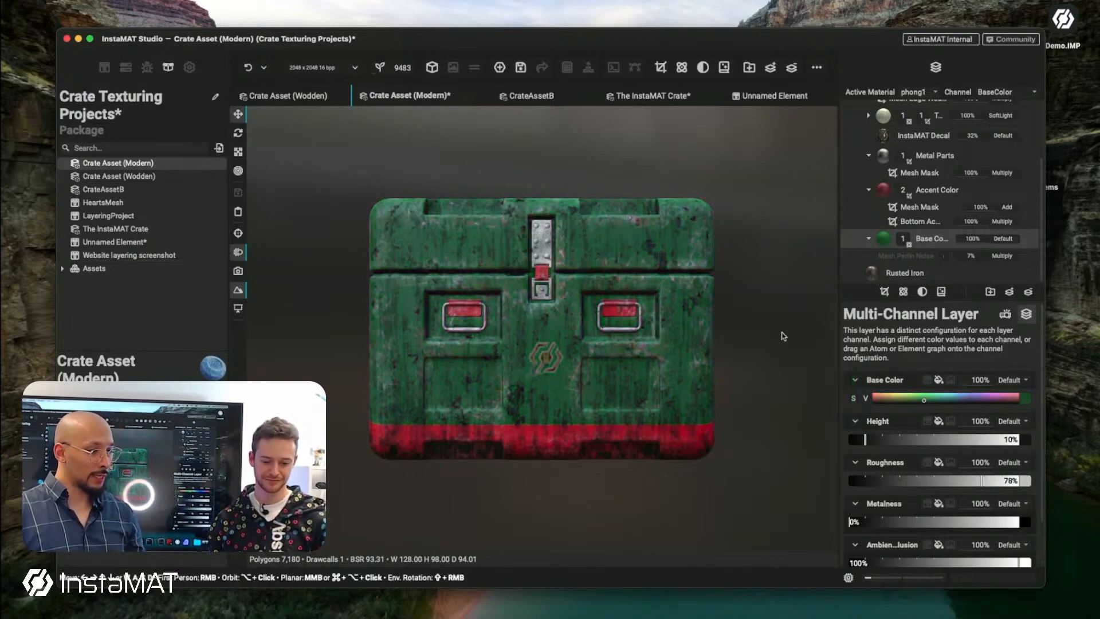
{"action": "left_click", "coordinate": [922, 193]}
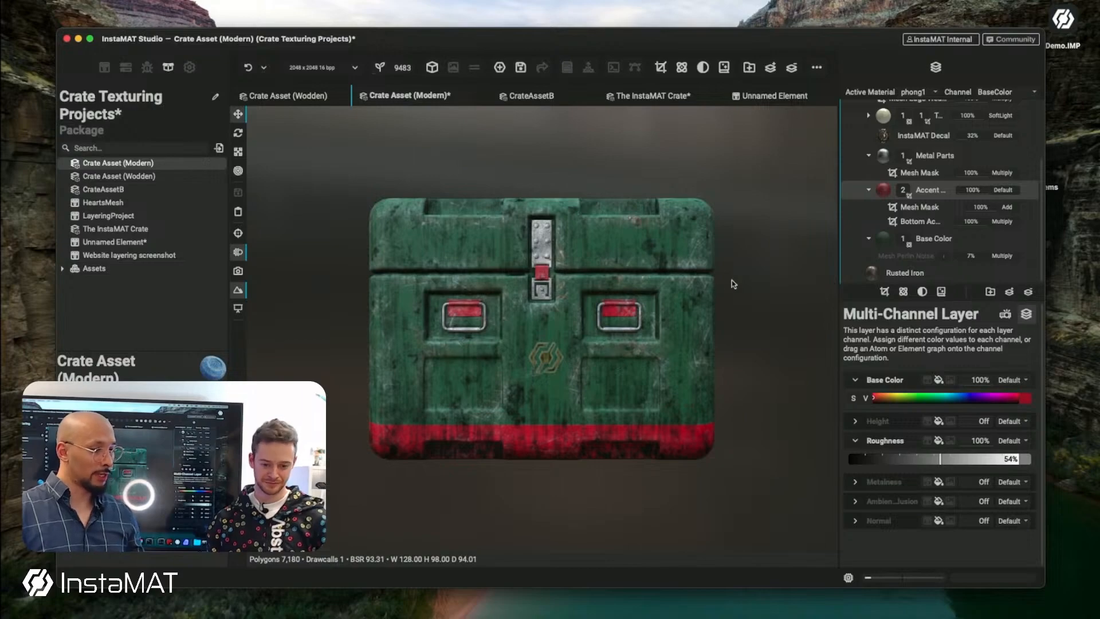
{"action": "key", "text": "ctrl+s"}
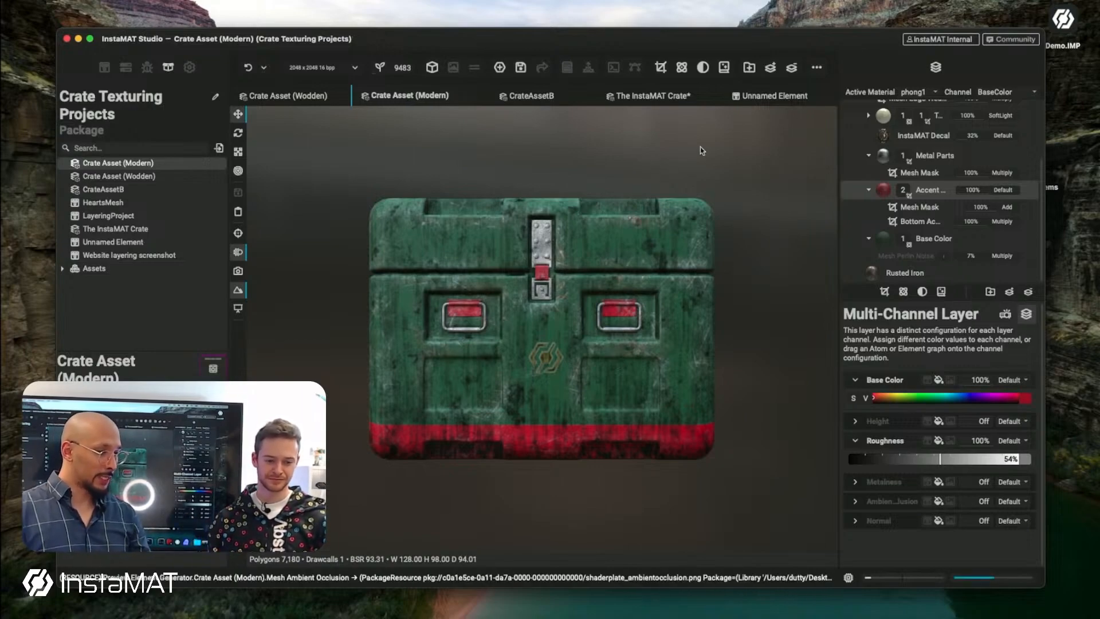
- Delete the Dirt Rainy layer and Material group from The InstaMAT Crate
{"action": "left_click", "coordinate": [649, 96]}
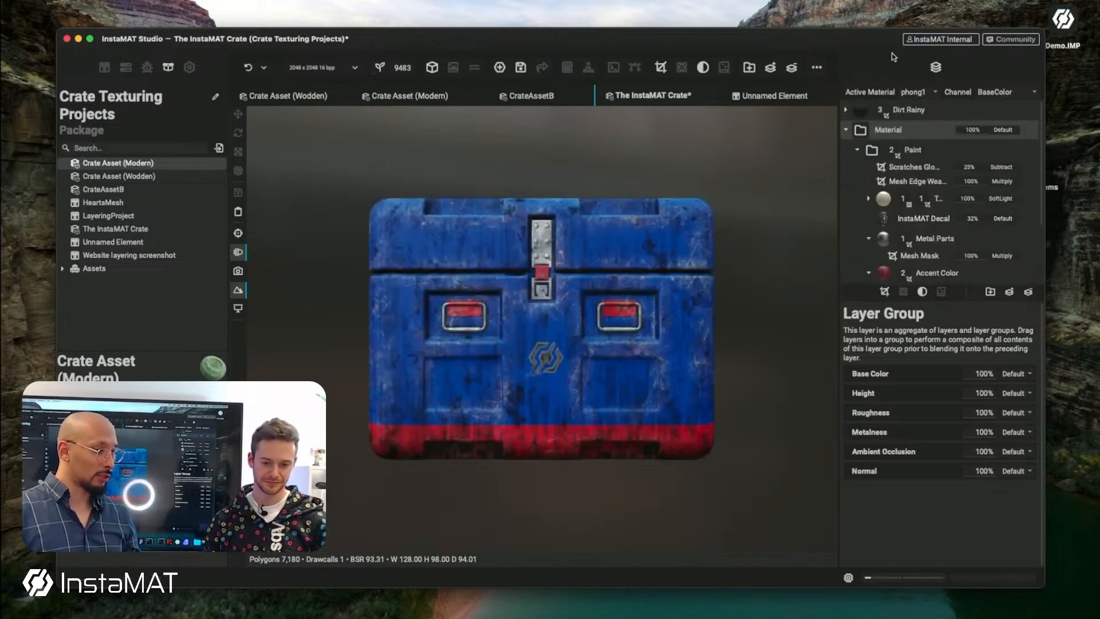
{"action": "left_click", "coordinate": [902, 106]}
{"action": "key", "text": "Delete"}
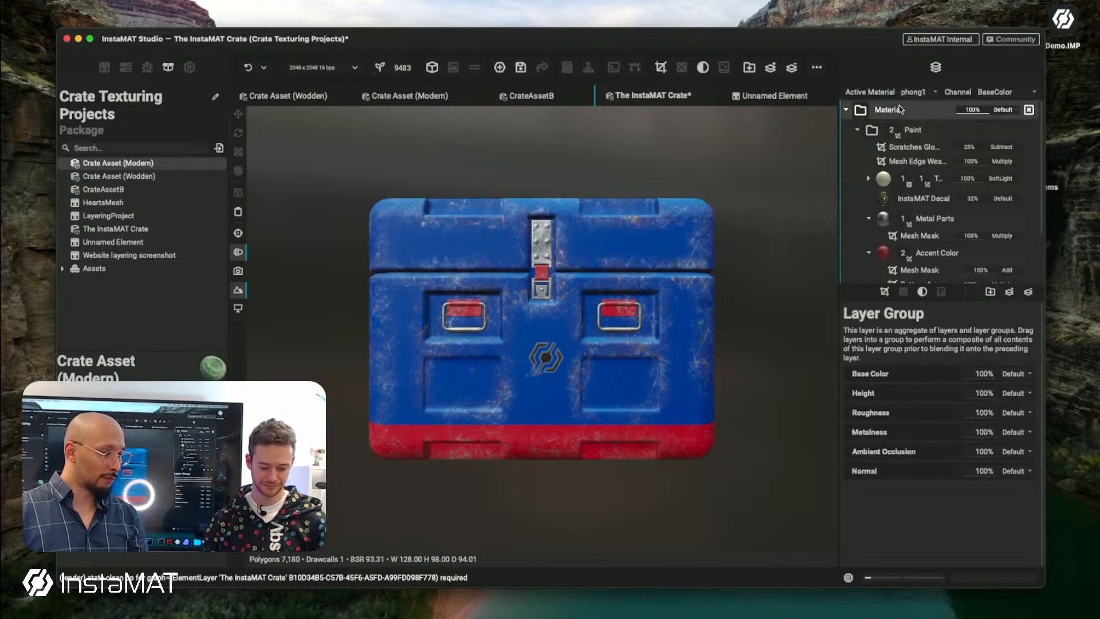
{"action": "key", "text": "Delete"}
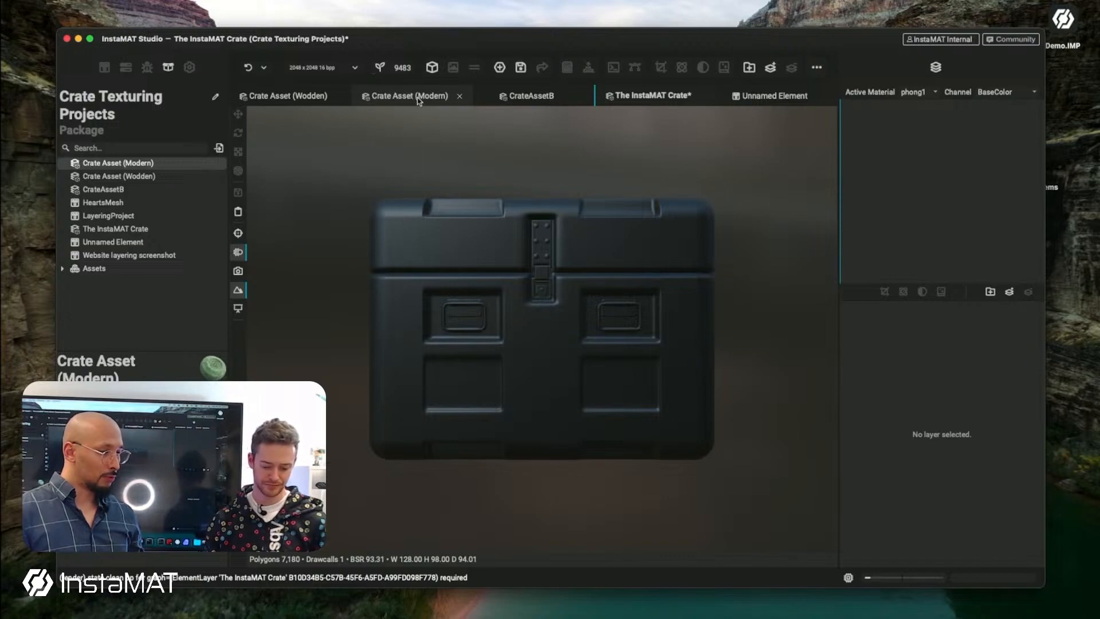
- Open Crate Asset (Wodden), show its project settings, cycle channel previews with C and rotate the environment
{"action": "left_click", "coordinate": [136, 178]}
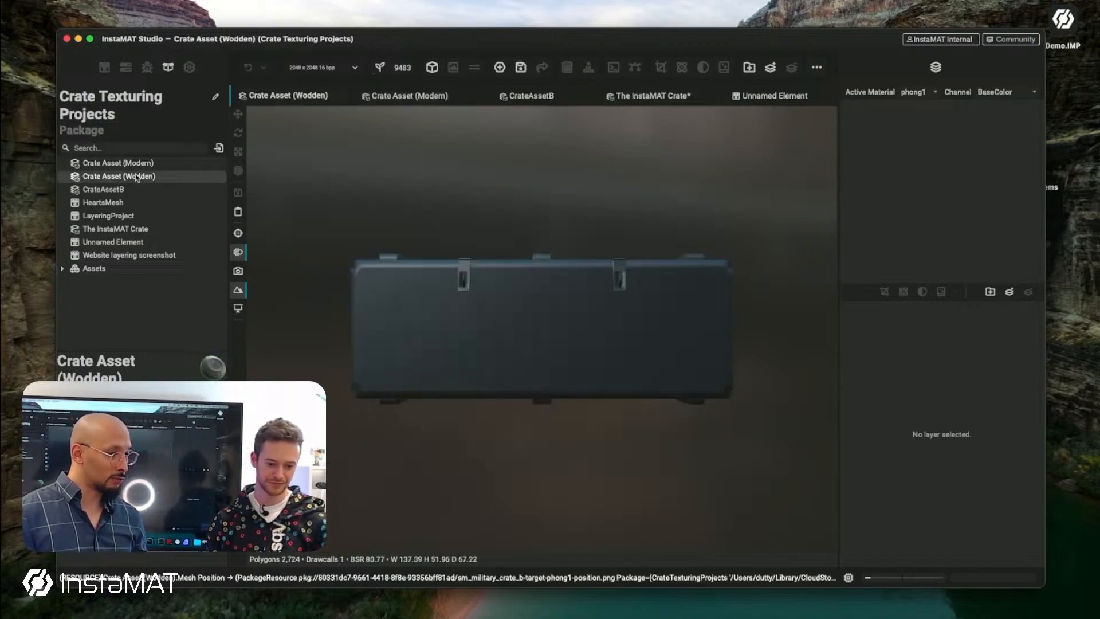
{"action": "mouse_move", "coordinate": [528, 312]}
{"action": "left_mouse_down"}
{"action": "mouse_move", "coordinate": [579, 310]}
{"action": "mouse_move", "coordinate": [466, 321]}
{"action": "mouse_move", "coordinate": [502, 319]}
{"action": "left_mouse_up"}
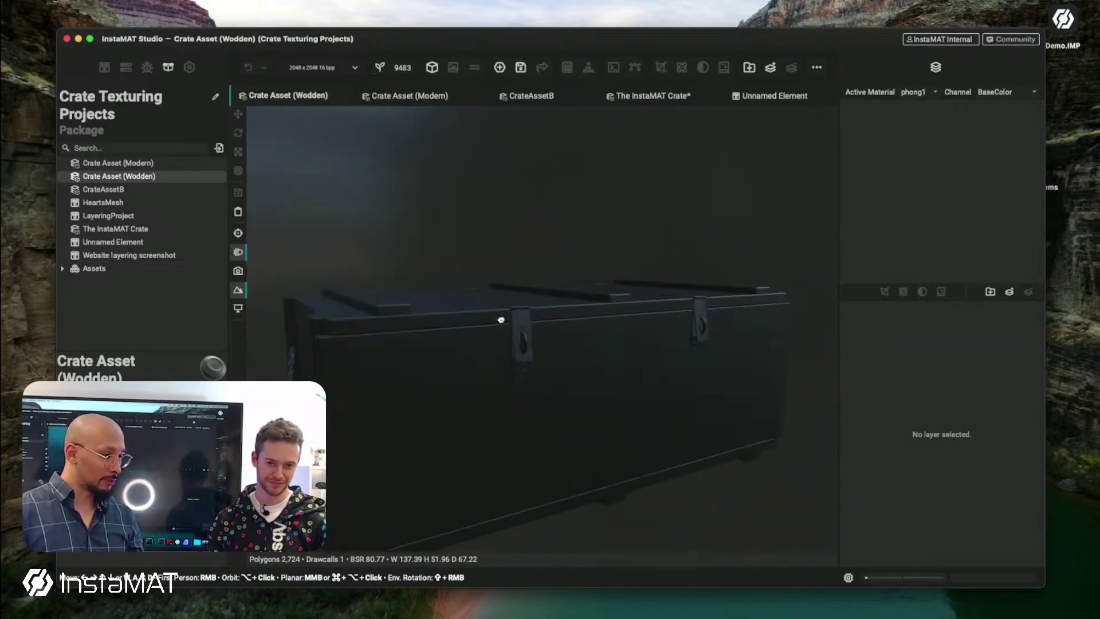
{"action": "left_click", "coordinate": [125, 68]}
{"action": "scroll", "coordinate": [146, 258], "scroll_direction": "down", "scroll_amount": 3}
{"action": "scroll", "coordinate": [146, 258], "scroll_direction": "down", "scroll_amount": 2}
{"action": "key", "text": "c"}
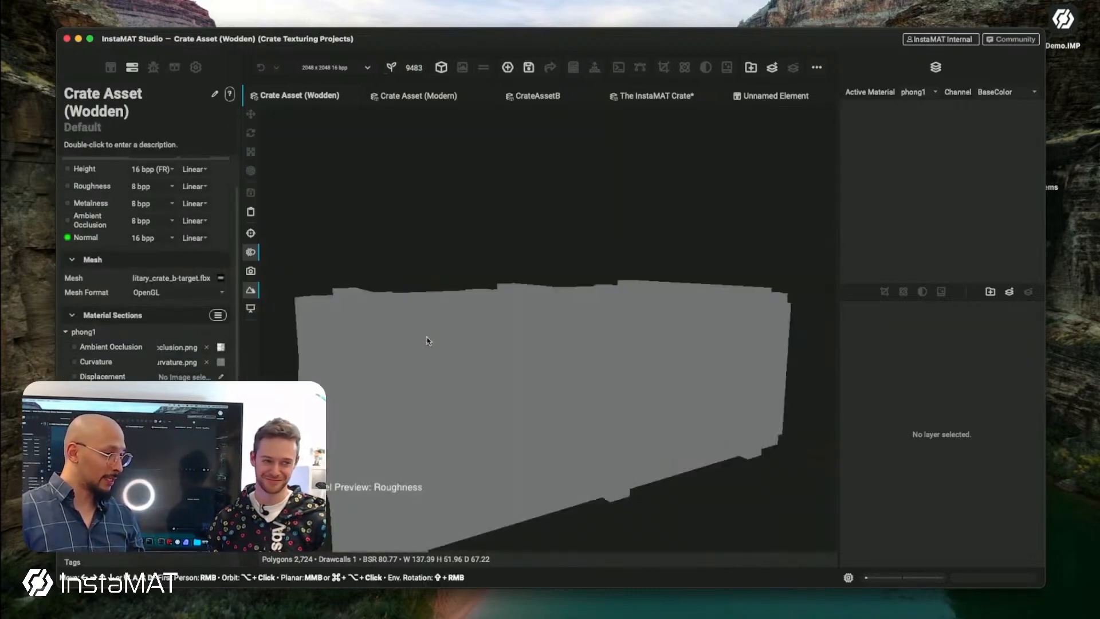
{"action": "key", "text": "c"}
{"action": "key", "text": "c"}
{"action": "key", "text": "c"}
{"action": "key", "text": "c"}
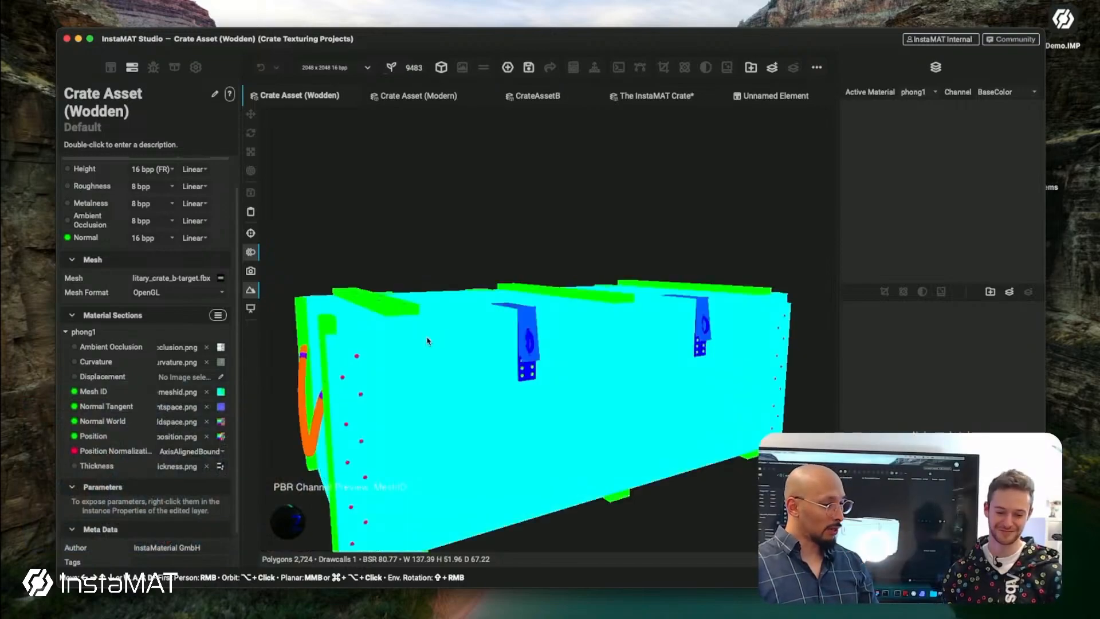
{"action": "key", "text": "c"}
{"action": "mouse_move", "coordinate": [427, 342]}
{"action": "right_mouse_down", "text": "shift"}
{"action": "mouse_move", "coordinate": [742, 339]}
{"action": "mouse_move", "coordinate": [672, 344]}
{"action": "right_mouse_up", "text": "shift"}
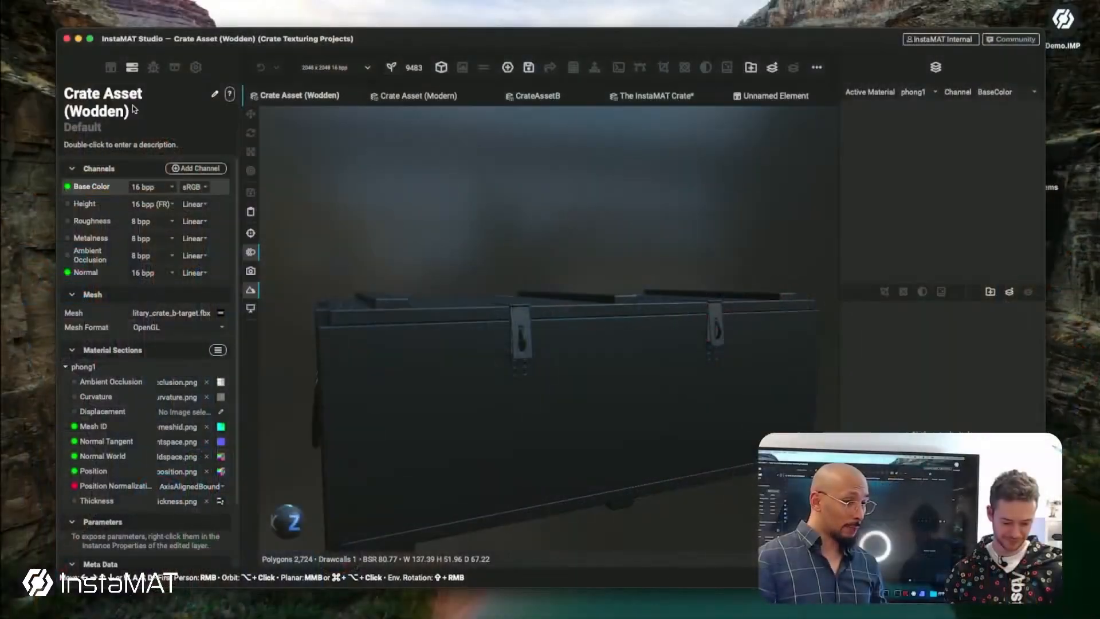
- Drag Crate Asset (Modern) onto the wooden crate's empty layer stack and inspect it from both ends
{"action": "left_click", "coordinate": [176, 68]}
{"action": "left_click_drag", "start_coordinate": [104, 164], "coordinate": [896, 181]}
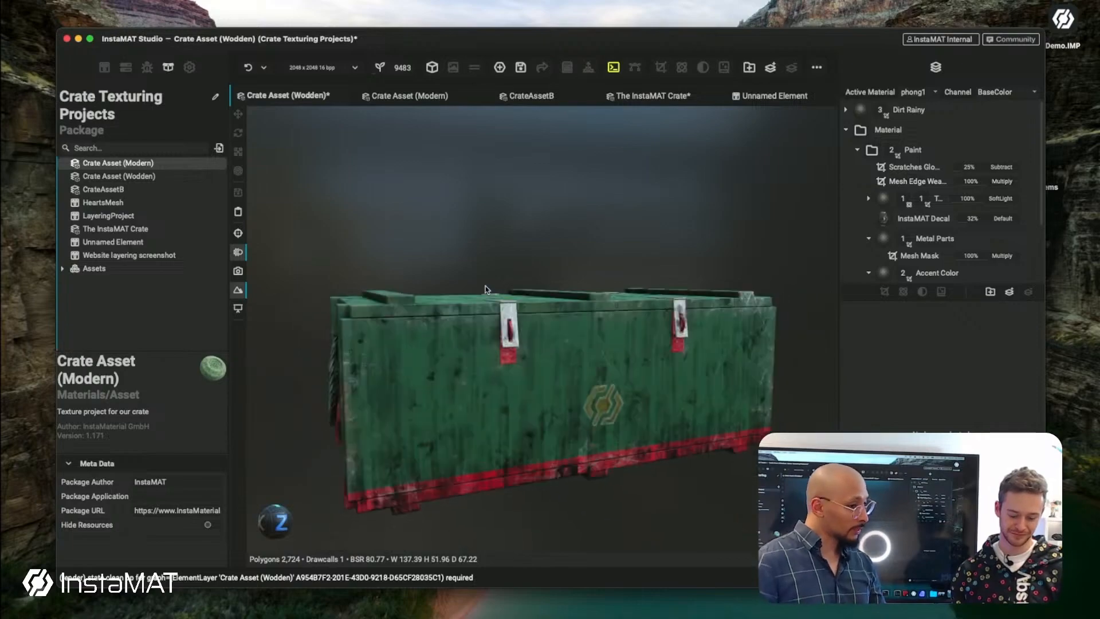
{"action": "left_click_drag", "start_coordinate": [586, 293], "coordinate": [455, 281], "text": "alt"}
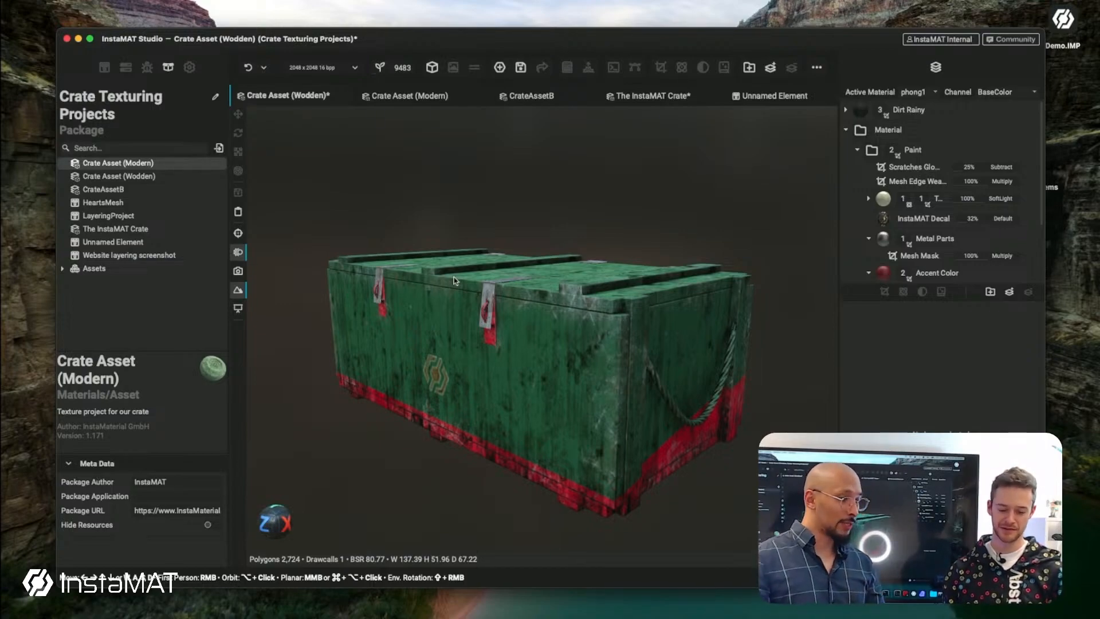
{"action": "left_click_drag", "start_coordinate": [457, 298], "coordinate": [585, 322], "text": "alt"}
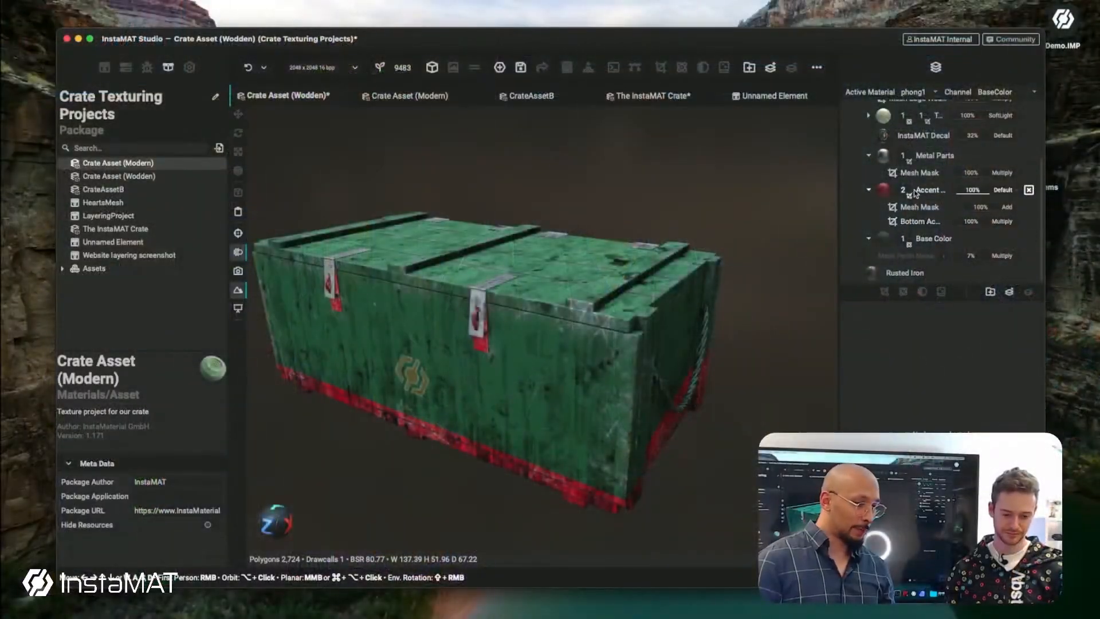
- Solo the Accent Color layer to view its output, then unsolo it to show the full crate
{"action": "right_click", "coordinate": [886, 192]}
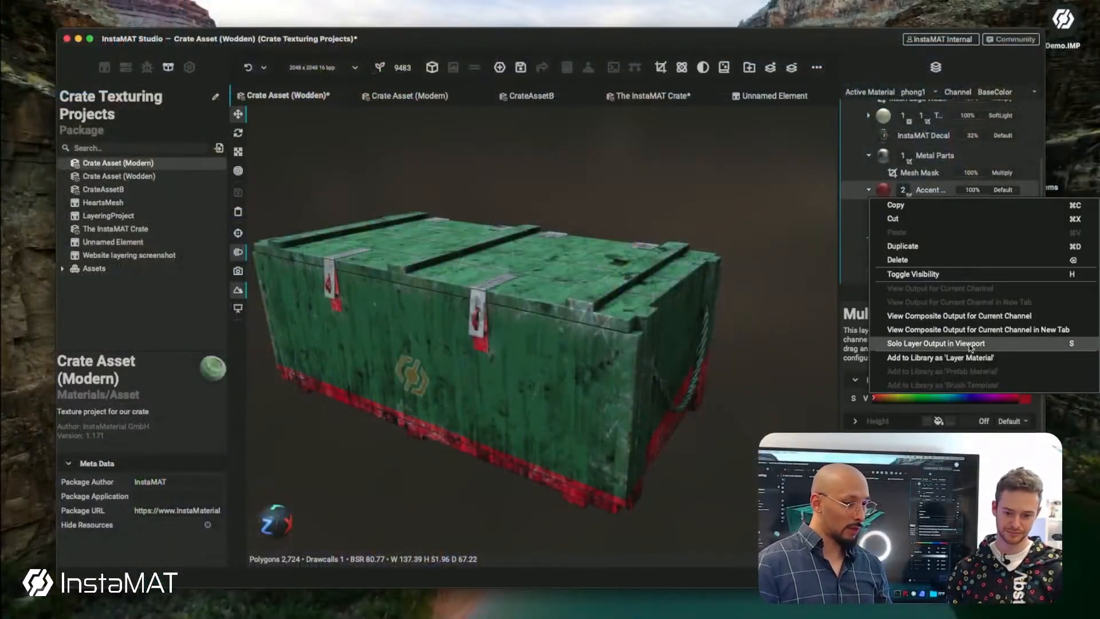
{"action": "left_click", "coordinate": [968, 344]}
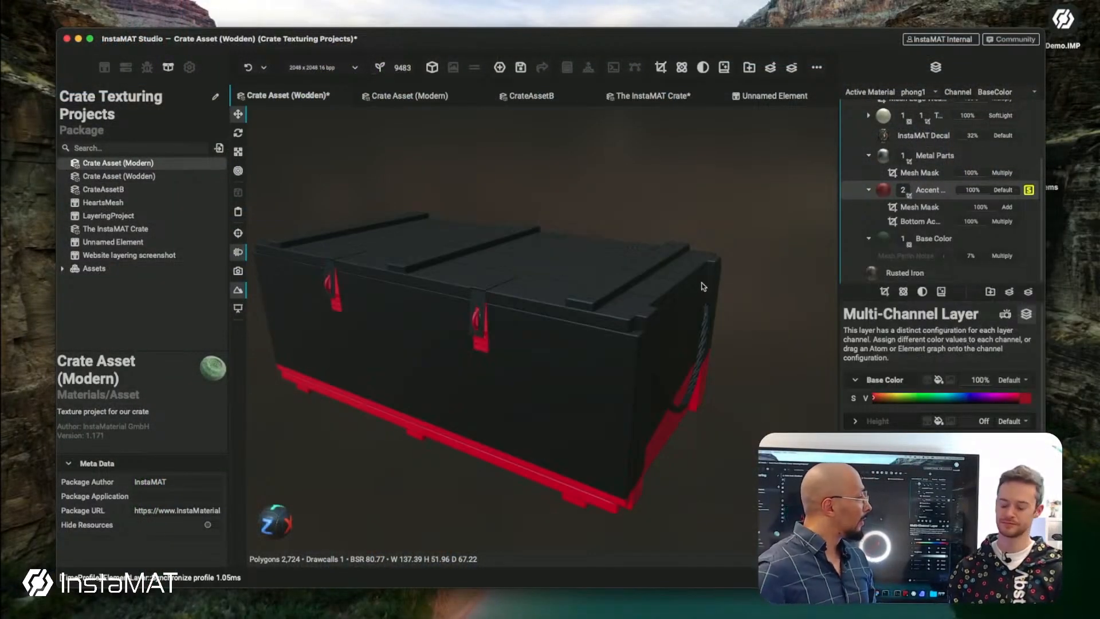
{"action": "left_click_drag", "start_coordinate": [702, 286], "coordinate": [657, 287], "text": "alt"}
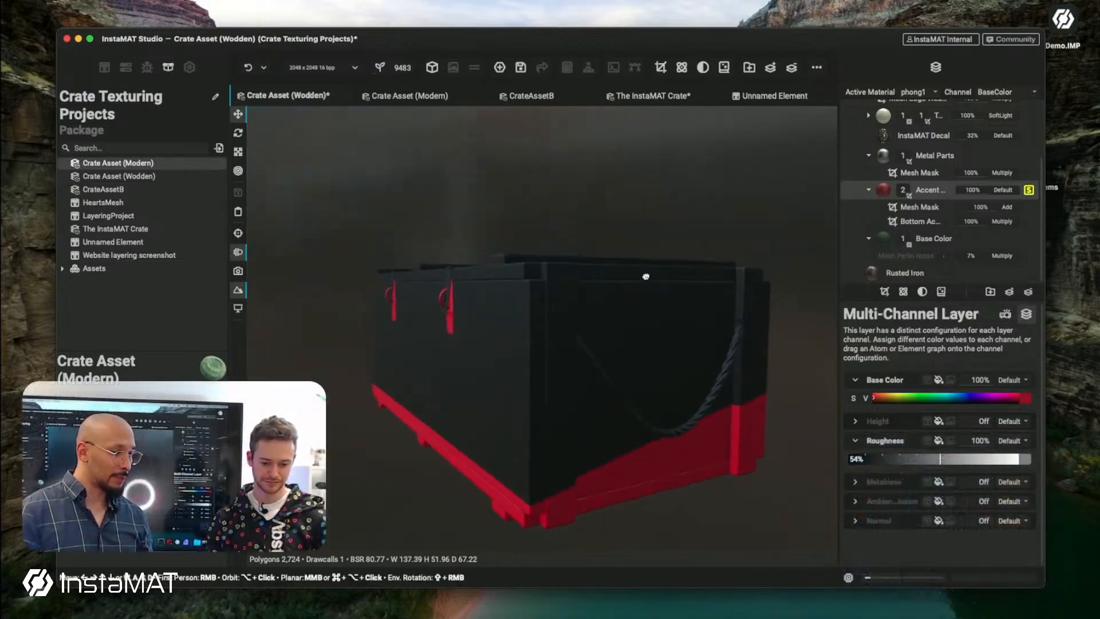
{"action": "left_click", "coordinate": [1029, 189]}
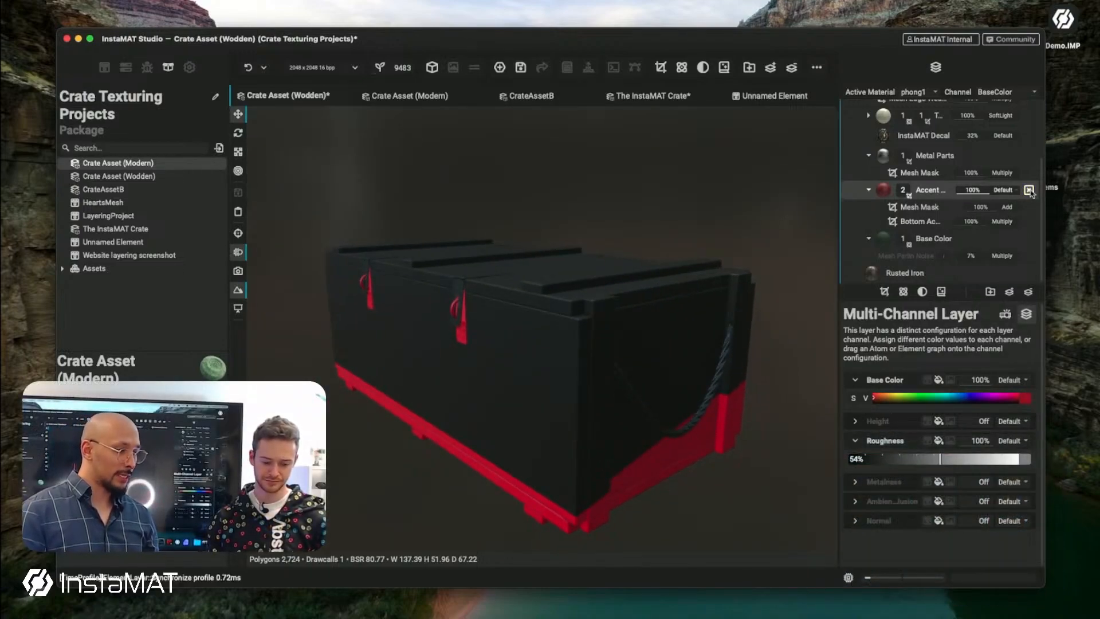
- Open the Bottom Accent Mesh Volume Mask and inspect its cube volume around the crate
{"action": "mouse_move", "coordinate": [750, 218]}
{"action": "left_mouse_down", "text": "alt"}
{"action": "mouse_move", "coordinate": [675, 249]}
{"action": "mouse_move", "coordinate": [920, 247]}
{"action": "left_mouse_up", "text": "alt"}
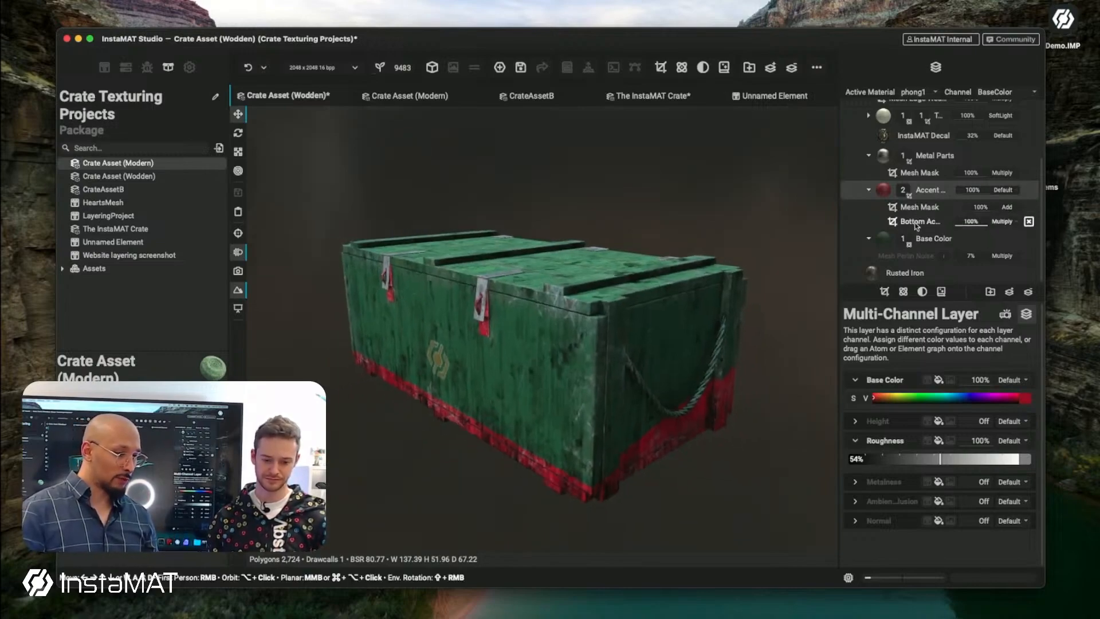
{"action": "left_click", "coordinate": [916, 222]}
{"action": "mouse_move", "coordinate": [679, 289]}
{"action": "left_mouse_down", "text": "alt"}
{"action": "mouse_move", "coordinate": [714, 308]}
{"action": "mouse_move", "coordinate": [680, 300]}
{"action": "left_mouse_up", "text": "alt"}
{"action": "scroll", "coordinate": [714, 309], "scroll_direction": "down", "scroll_amount": 3}
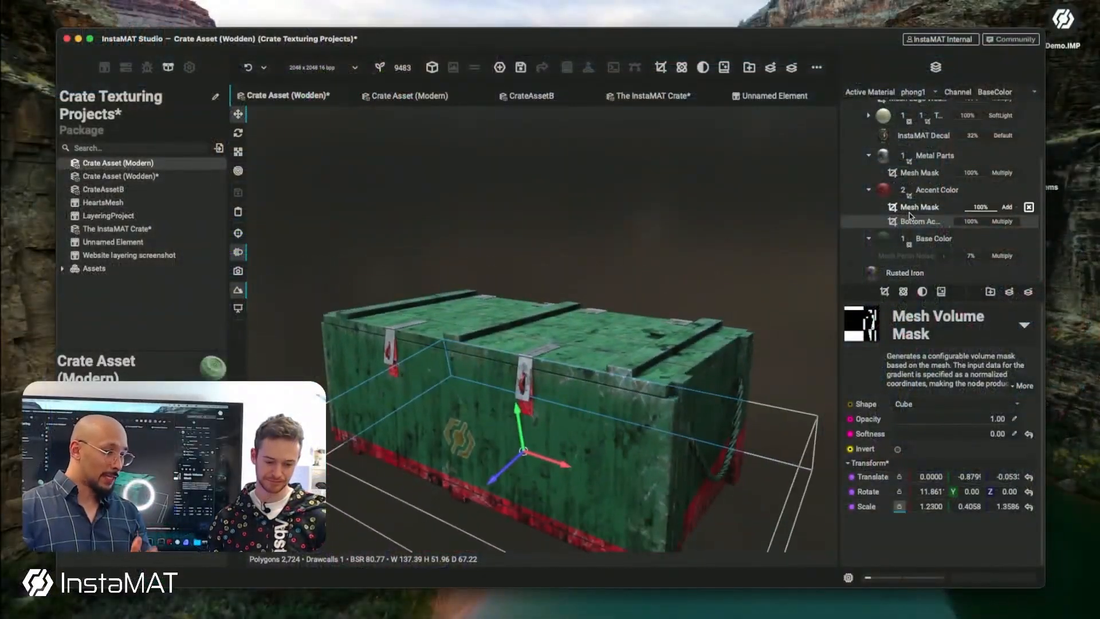
- Open the accent Mesh Mask and add *strut* to its Mesh Render Filter so lid struts turn red
{"action": "left_click", "coordinate": [913, 209]}
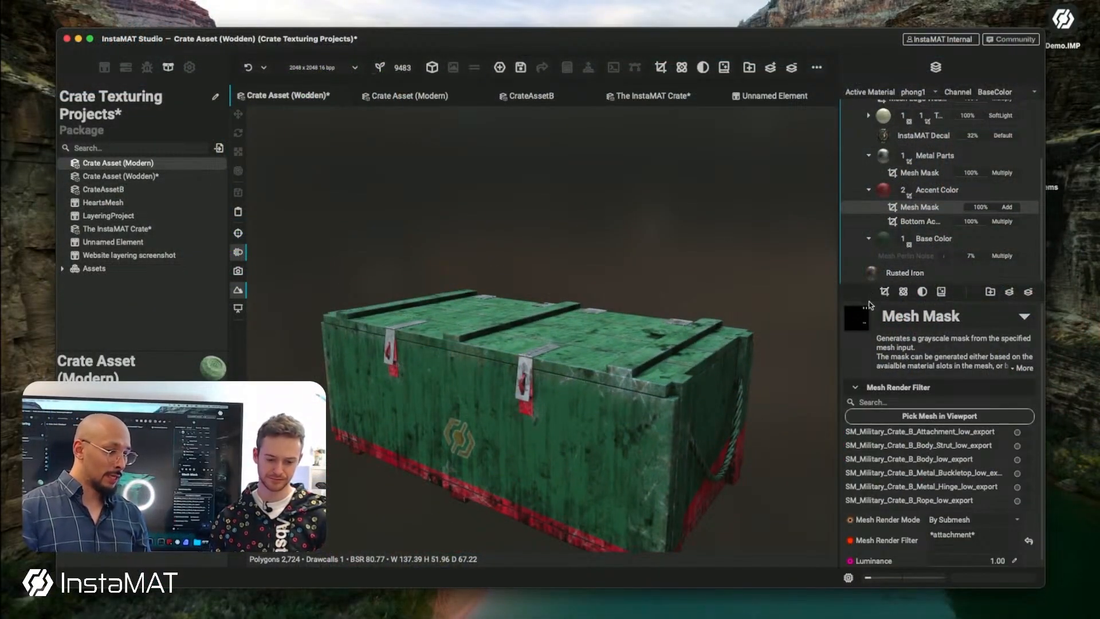
{"action": "left_click_drag", "start_coordinate": [870, 300], "coordinate": [870, 206]}
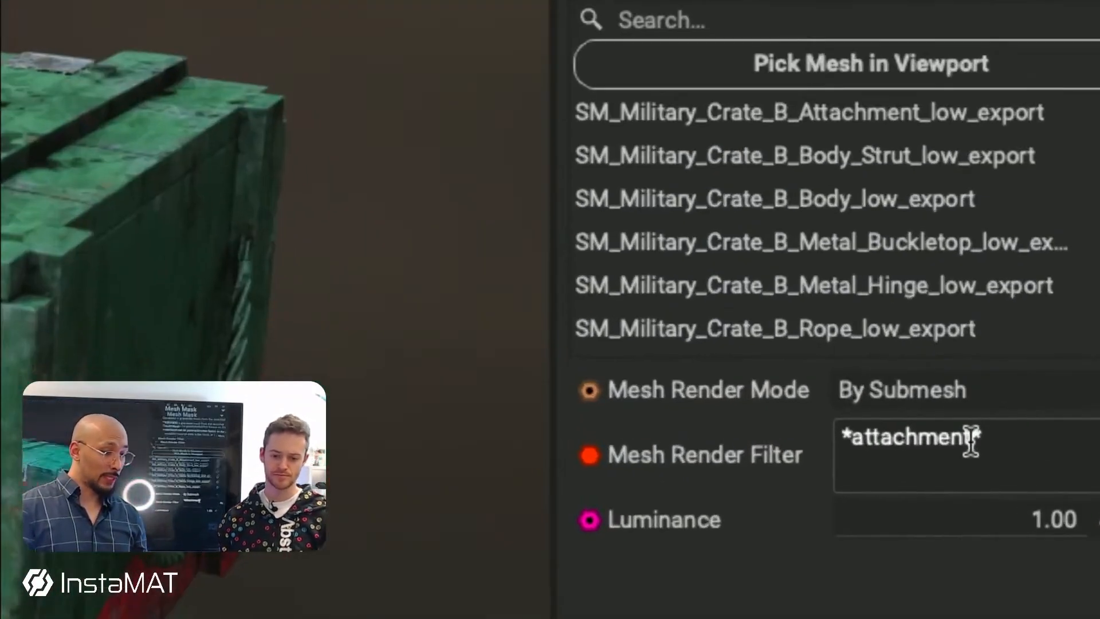
{"action": "left_click", "coordinate": [1040, 453]}
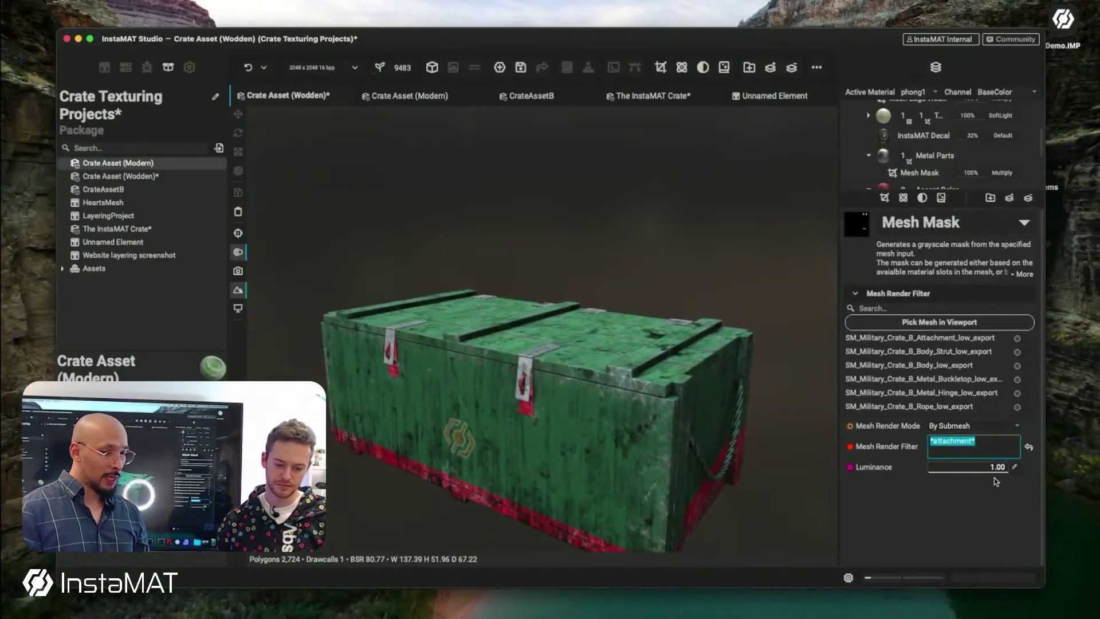
{"action": "mouse_move", "coordinate": [997, 469]}
{"action": "left_mouse_down"}
{"action": "mouse_move", "coordinate": [991, 456]}
{"action": "mouse_move", "coordinate": [997, 469]}
{"action": "left_mouse_up"}
{"action": "left_click", "coordinate": [992, 441]}
{"action": "type", "text": "*strut*"}
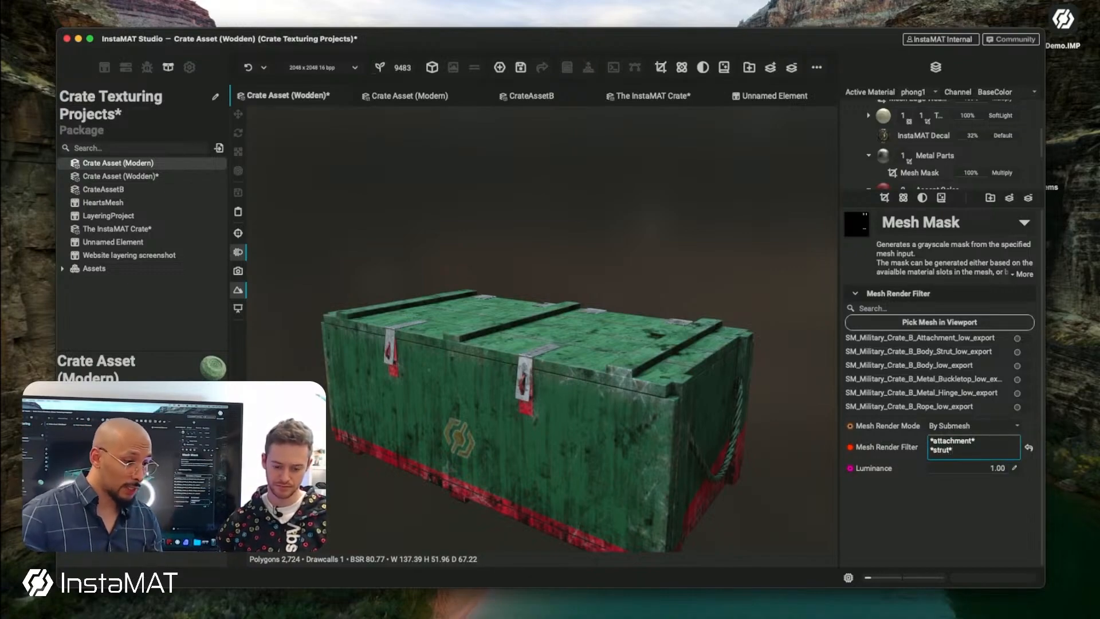
{"action": "left_click", "coordinate": [970, 492]}
{"action": "left_click_drag", "start_coordinate": [744, 375], "coordinate": [832, 418], "text": "alt"}
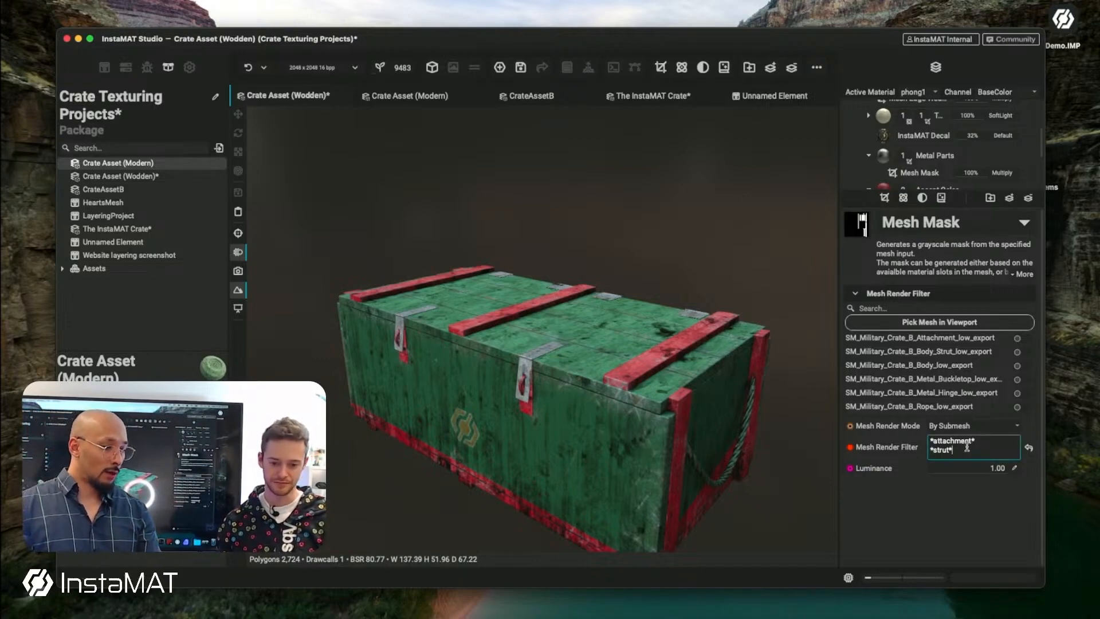
- Revert the Mesh Render Filter to *attachment* only
{"action": "left_click", "coordinate": [789, 349]}
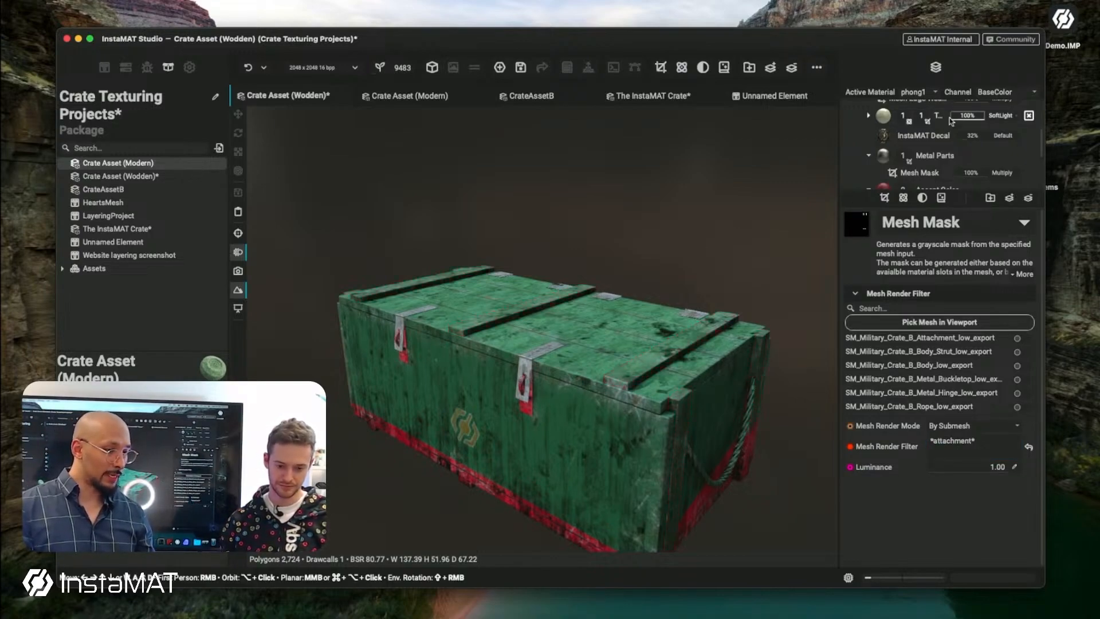
{"action": "left_click", "coordinate": [913, 173]}
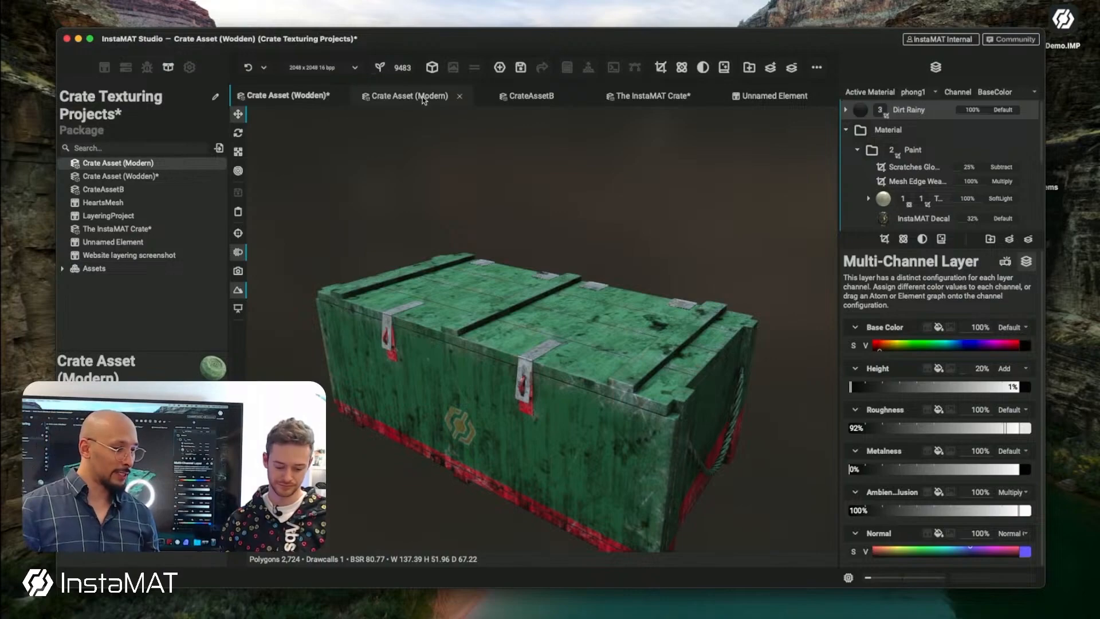
- Shift the Modern crate's Accent Base Color hue toward magenta, save, and return to the wooden crate
{"action": "left_click", "coordinate": [423, 100]}
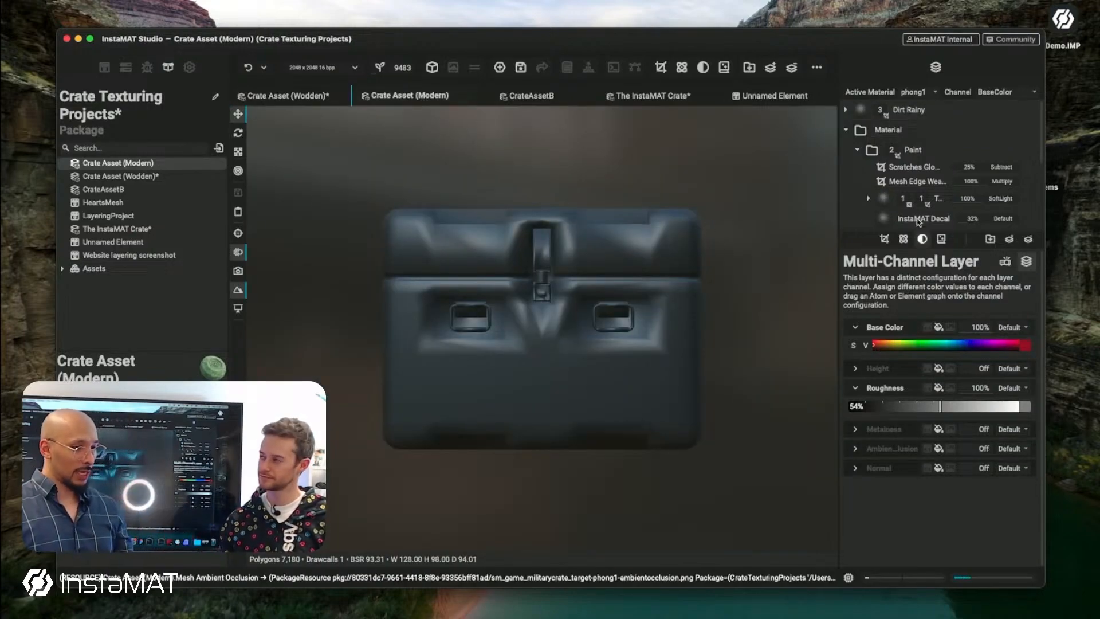
{"action": "scroll", "coordinate": [935, 200], "scroll_direction": "down", "scroll_amount": 2}
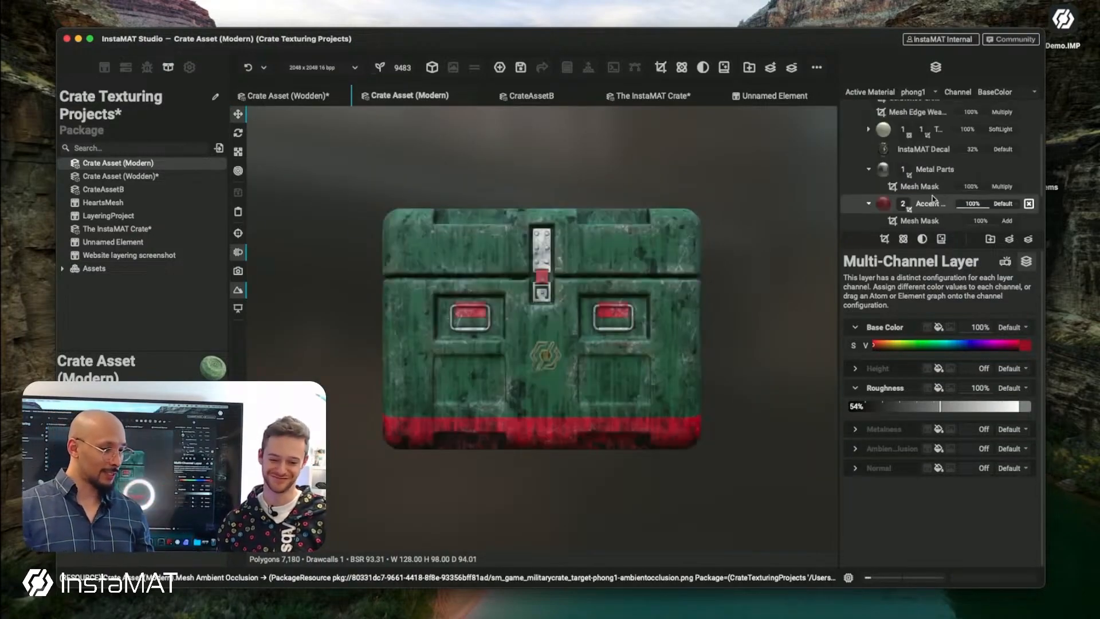
{"action": "left_click", "coordinate": [916, 346]}
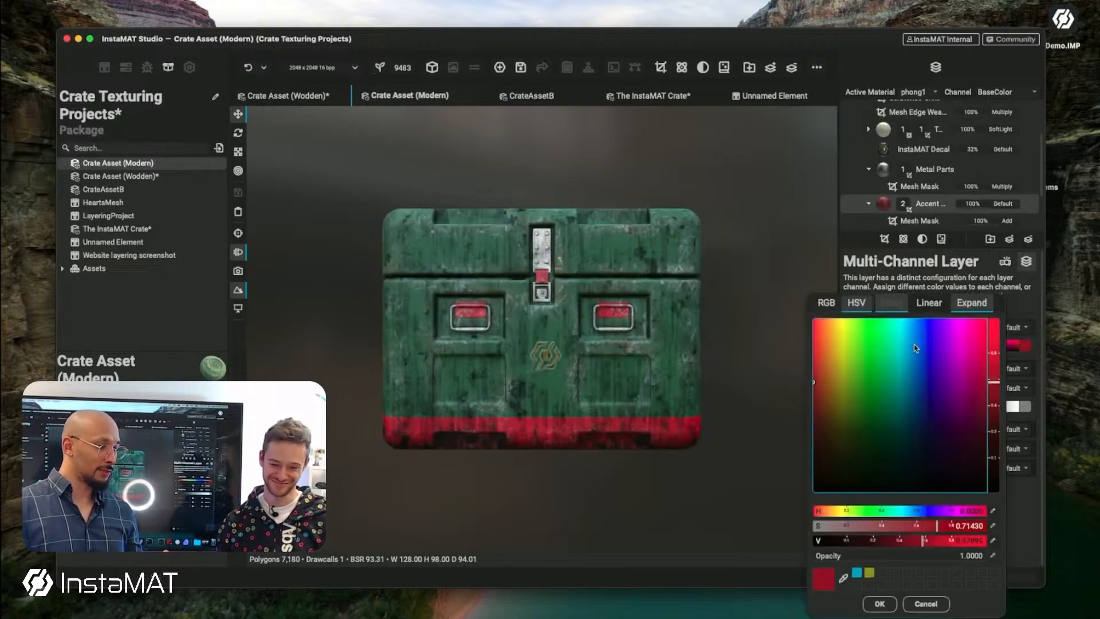
{"action": "left_click_drag", "start_coordinate": [852, 510], "coordinate": [982, 511]}
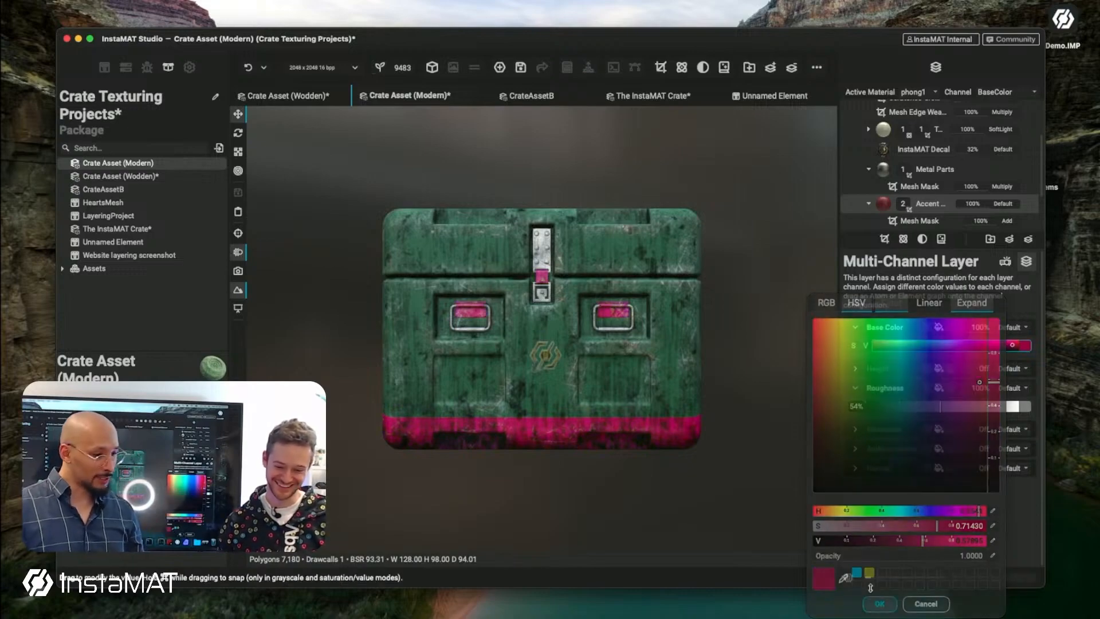
{"action": "left_click", "coordinate": [879, 603]}
{"action": "left_click_drag", "start_coordinate": [636, 326], "coordinate": [687, 308]}
{"action": "key", "text": "ctrl+s"}
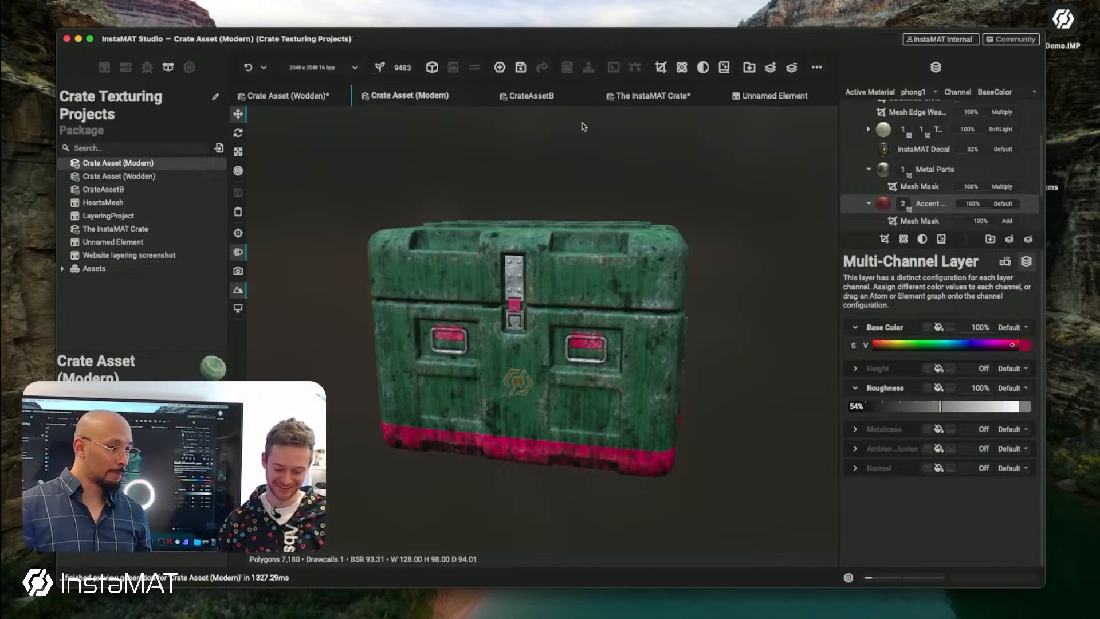
{"action": "left_click", "coordinate": [300, 98]}
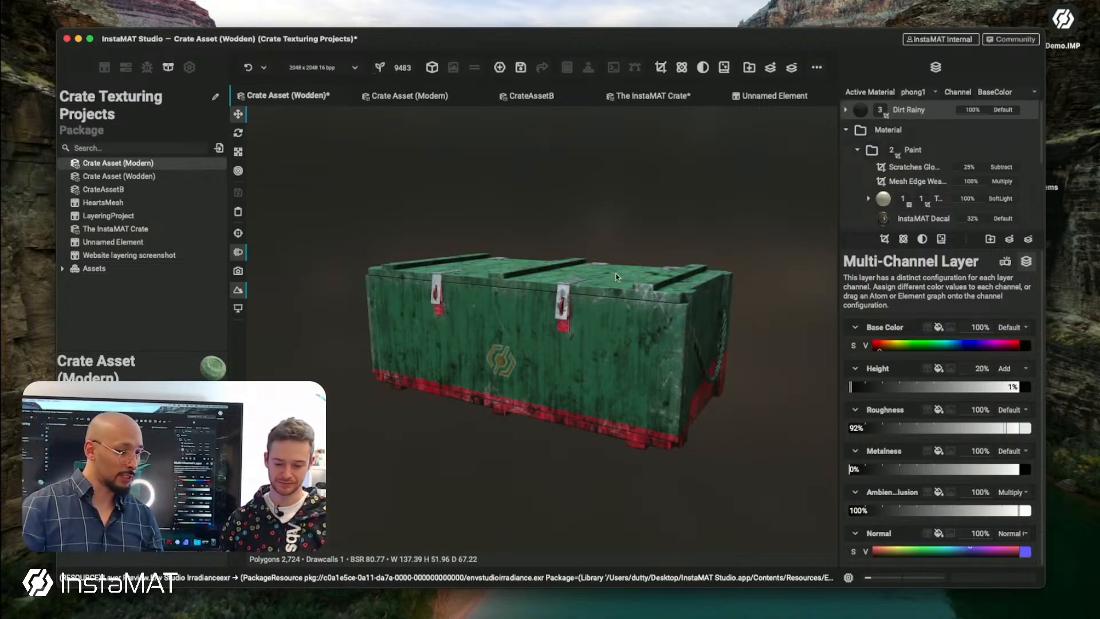
- Delete the Material layer group, re-drop Crate Asset (Modern) into the stack, then undo to leave it empty
{"action": "left_click_drag", "start_coordinate": [616, 276], "coordinate": [620, 274]}
{"action": "left_click", "coordinate": [922, 129]}
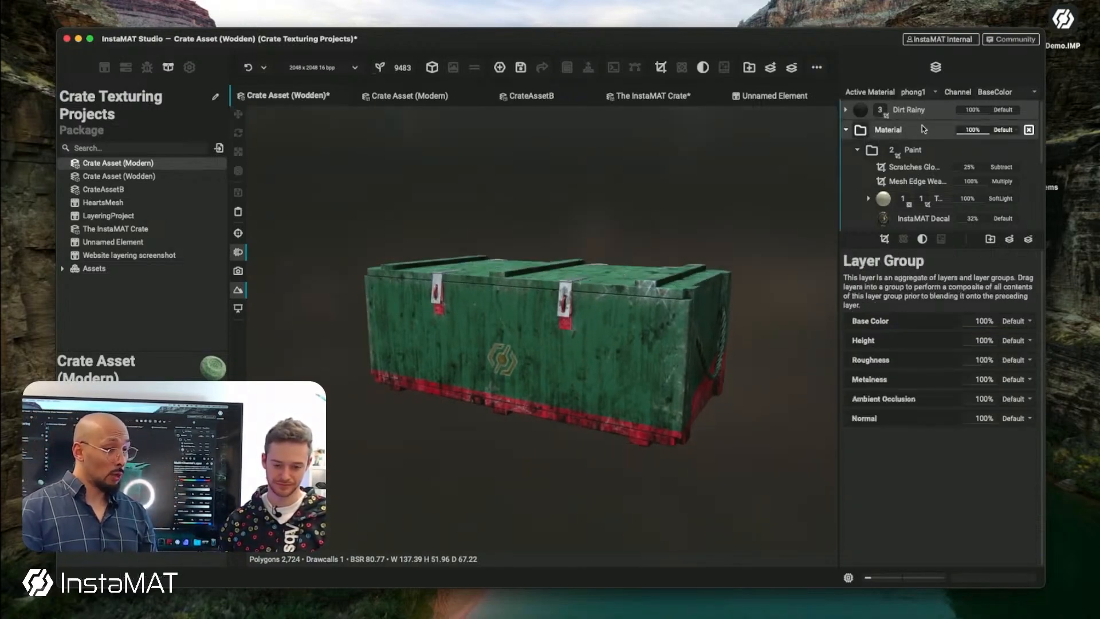
{"action": "key", "text": "Delete"}
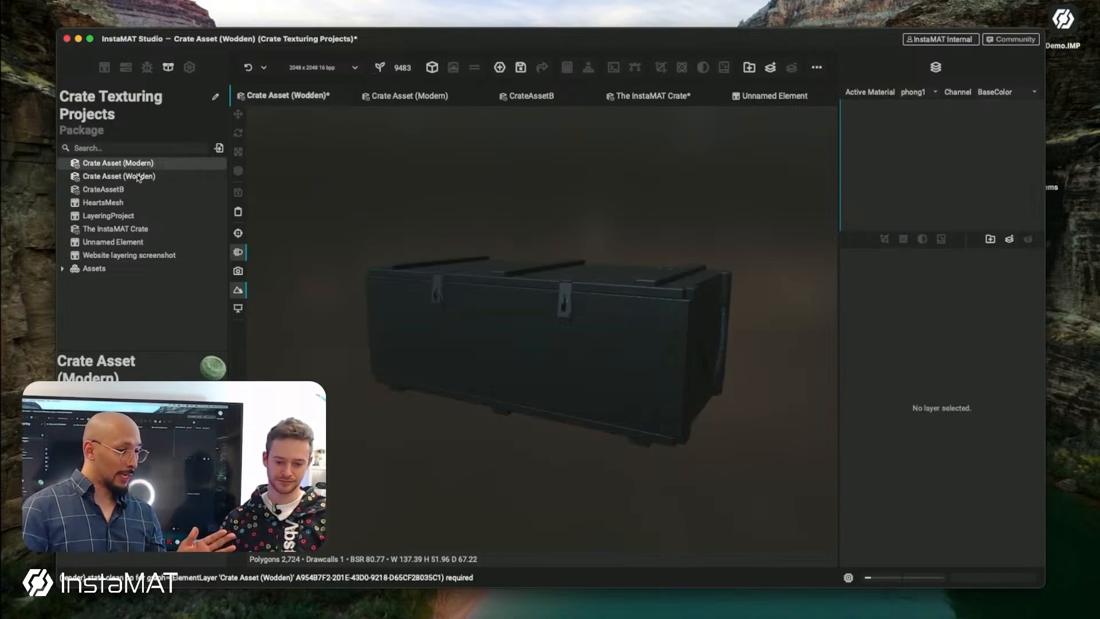
{"action": "mouse_move", "coordinate": [120, 163]}
{"action": "left_mouse_down"}
{"action": "mouse_move", "coordinate": [268, 174]}
{"action": "mouse_move", "coordinate": [864, 171]}
{"action": "left_mouse_up"}
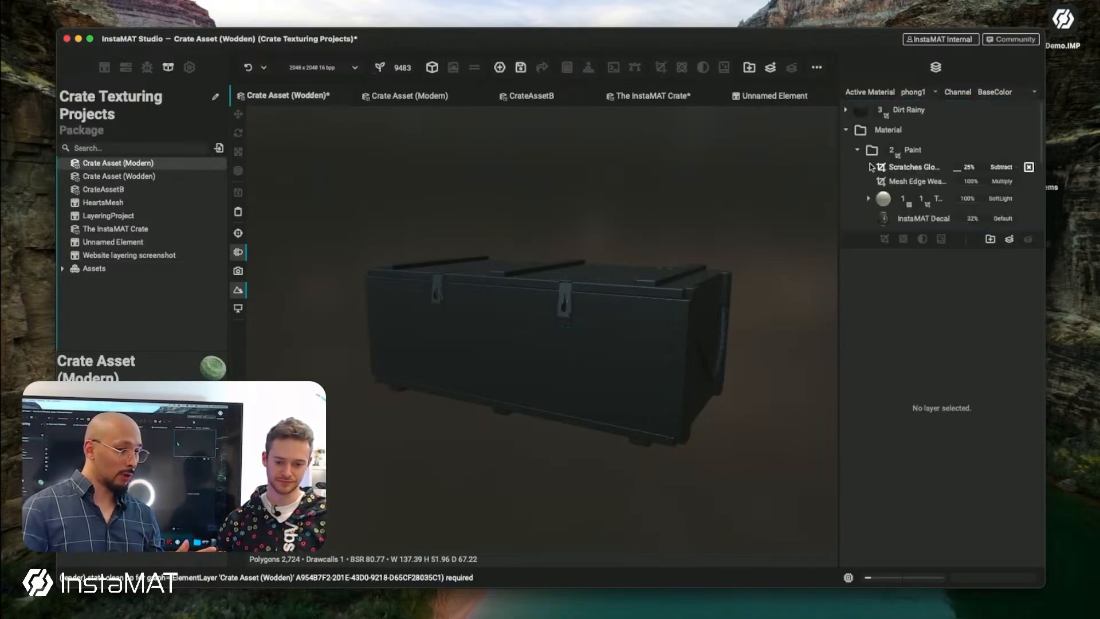
{"action": "left_click", "coordinate": [911, 111]}
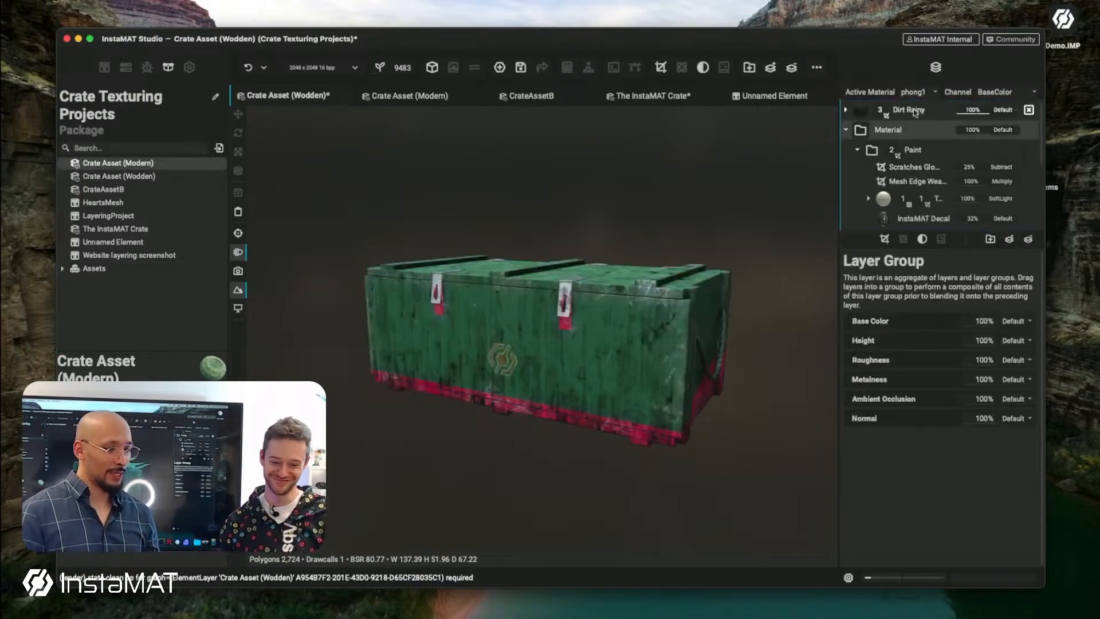
{"action": "key", "text": "ctrl+z"}
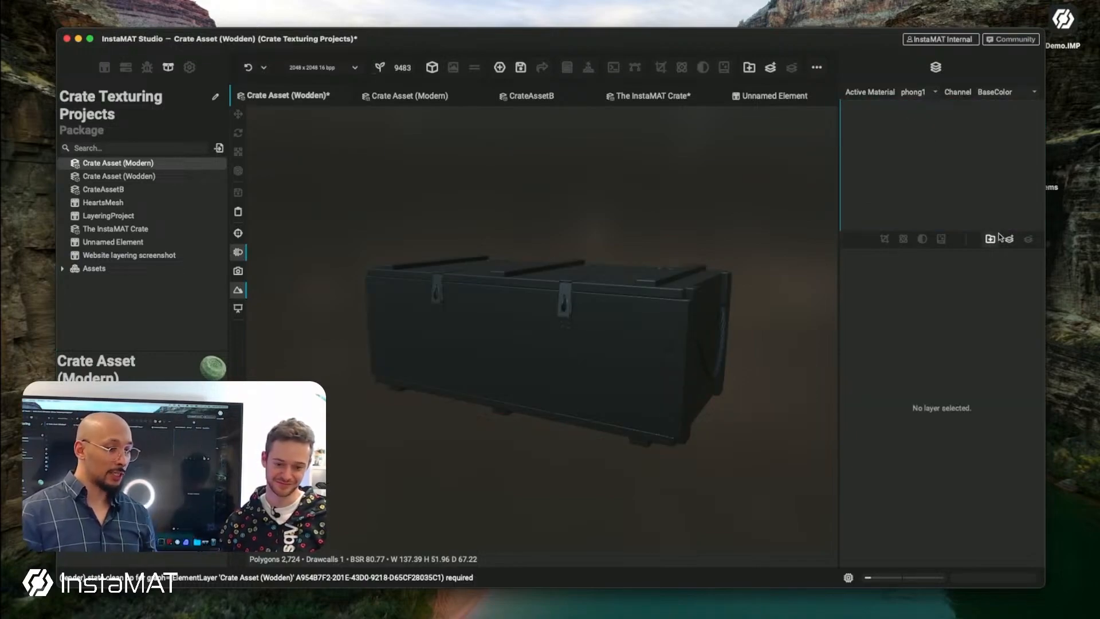
- Add an Element Layer sourced from the project asset Crate Asset (Modern)
{"action": "left_click", "coordinate": [1000, 238]}
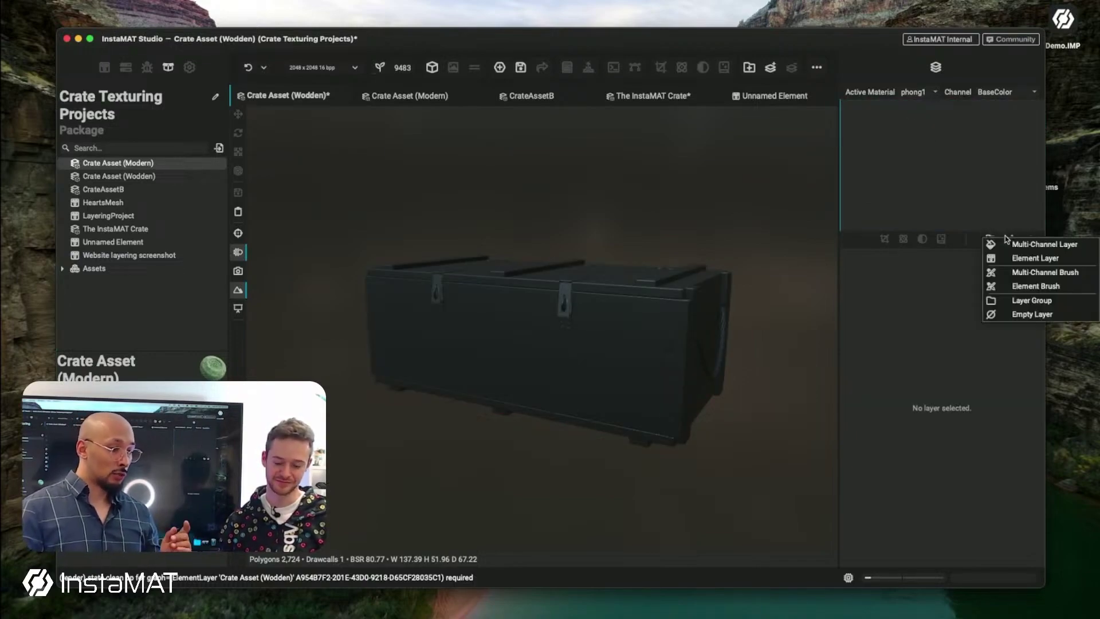
{"action": "left_click", "coordinate": [1038, 259]}
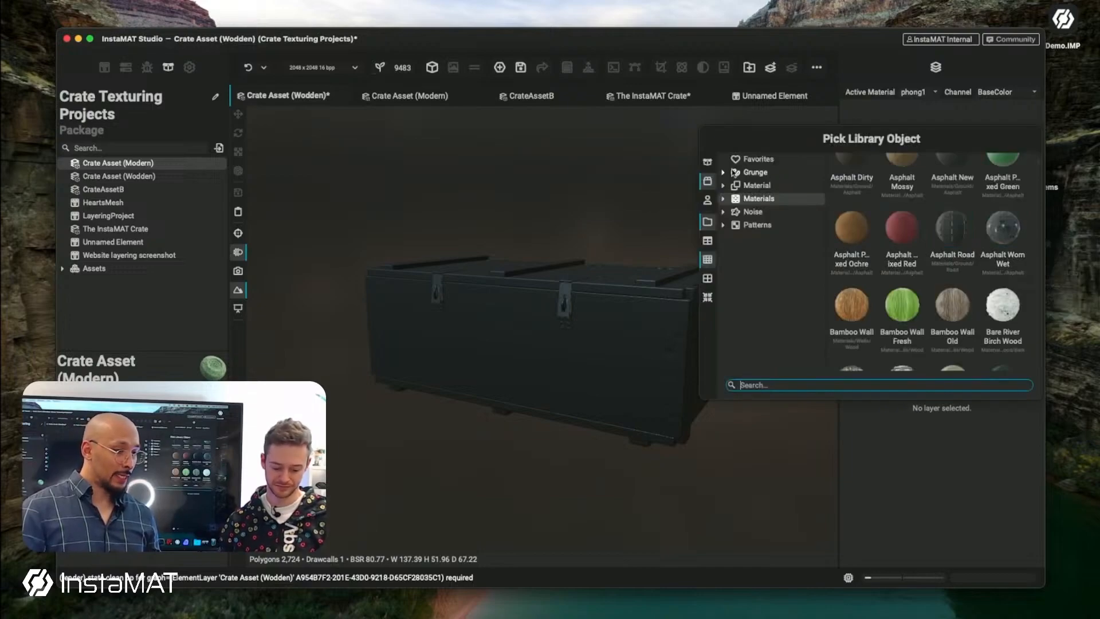
{"action": "left_click", "coordinate": [709, 165]}
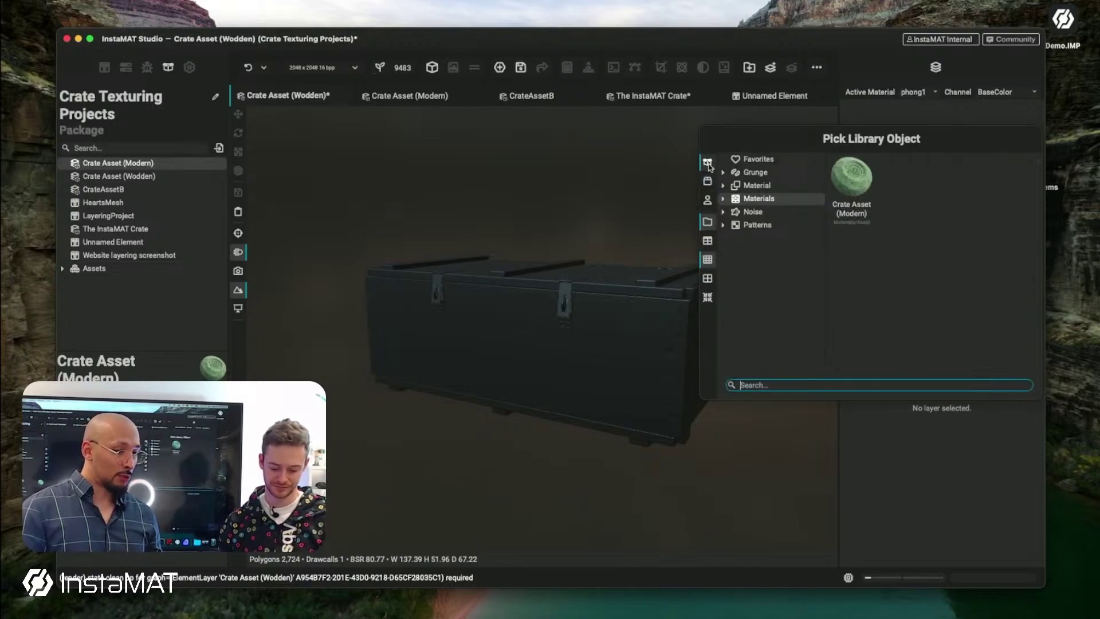
{"action": "double_click", "coordinate": [853, 177]}
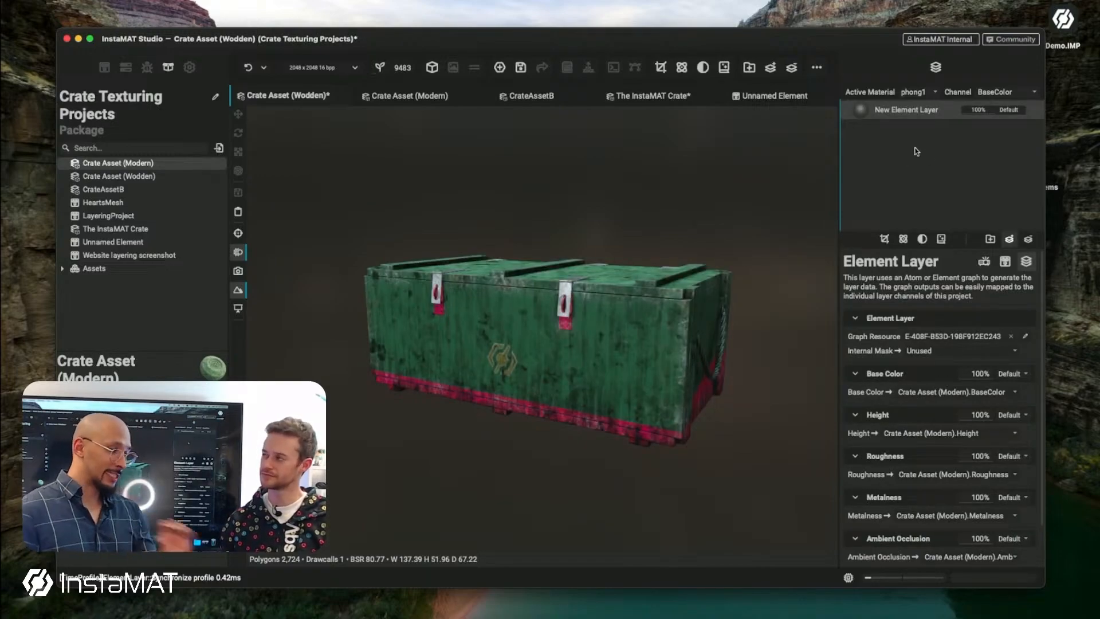
- Rename the element layer 'Base Project' and test its base colour and roughness channel toggles
{"action": "double_click", "coordinate": [890, 110]}
{"action": "type", "text": "Base Proje"}
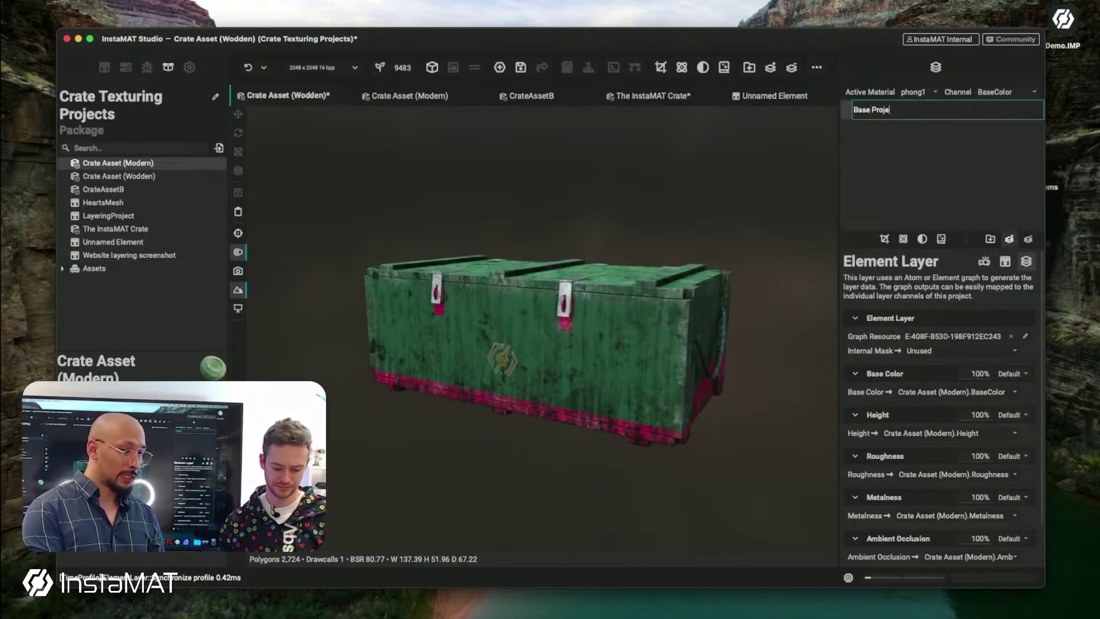
{"action": "type", "text": "ct"}
{"action": "key", "text": "Return"}
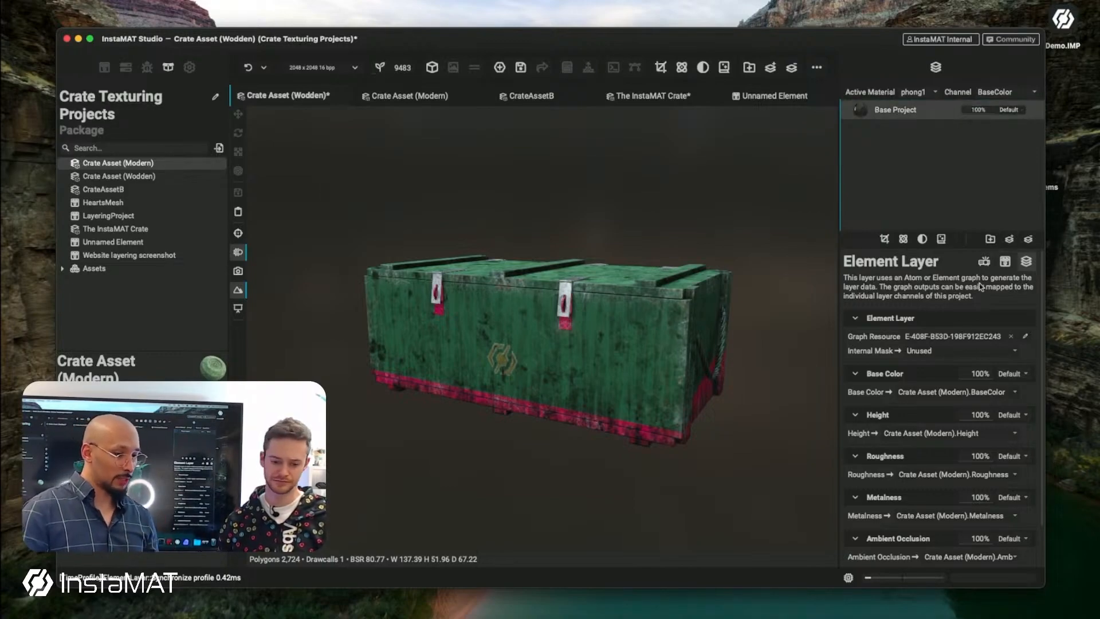
{"action": "left_click_drag", "start_coordinate": [978, 373], "coordinate": [1013, 387]}
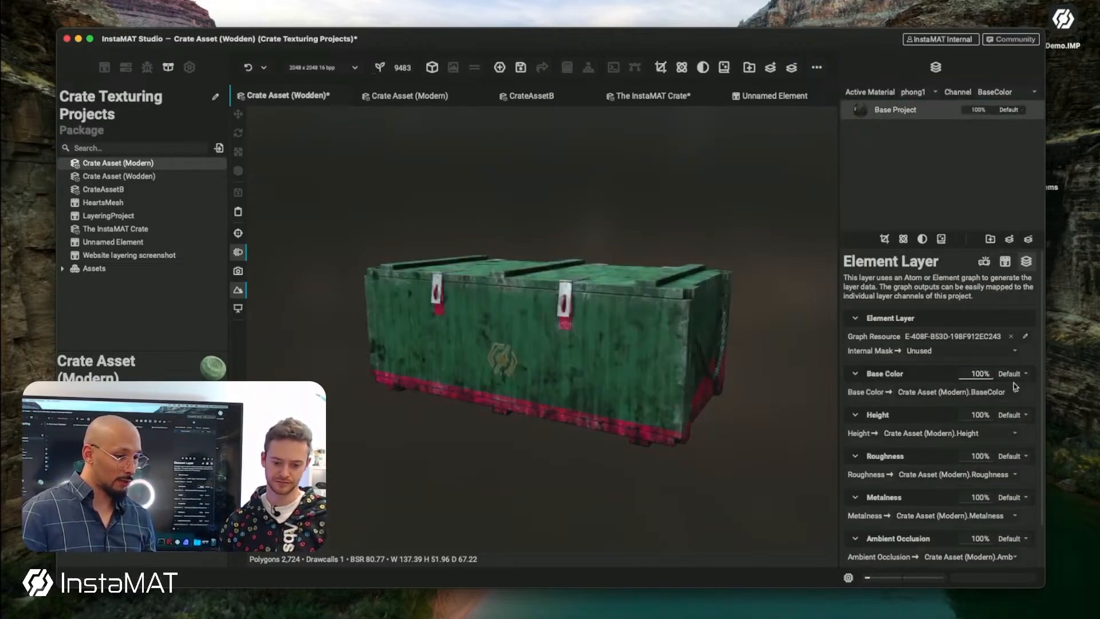
{"action": "left_click_drag", "start_coordinate": [980, 455], "coordinate": [935, 455]}
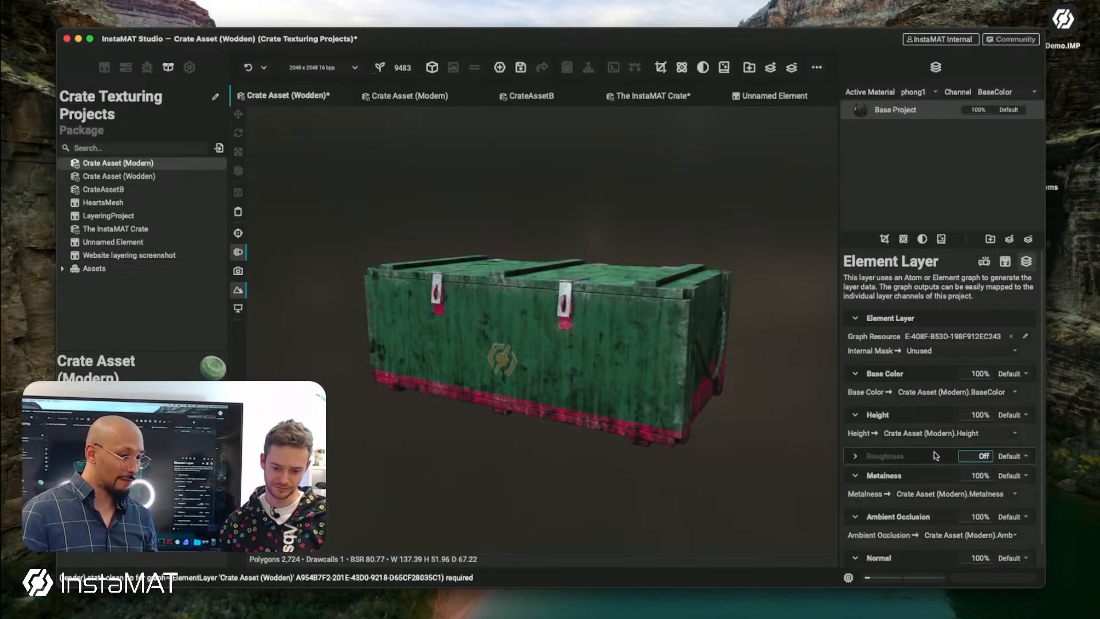
{"action": "left_click", "coordinate": [935, 456]}
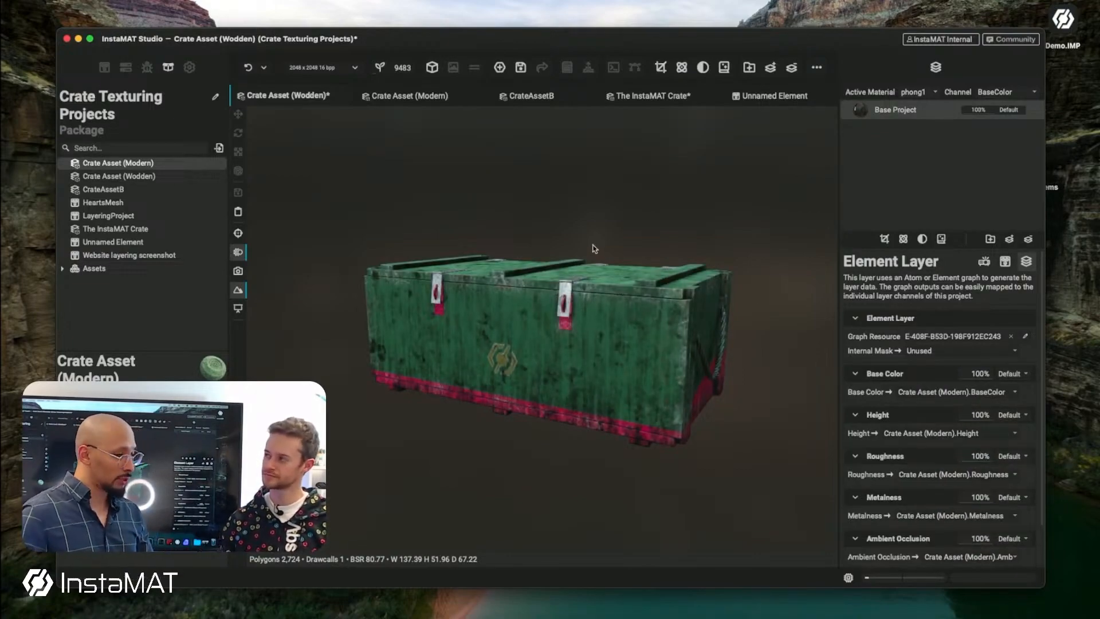
- Orbit to a frontal view showing more of the crate lid
{"action": "left_click_drag", "start_coordinate": [592, 249], "coordinate": [826, 172]}
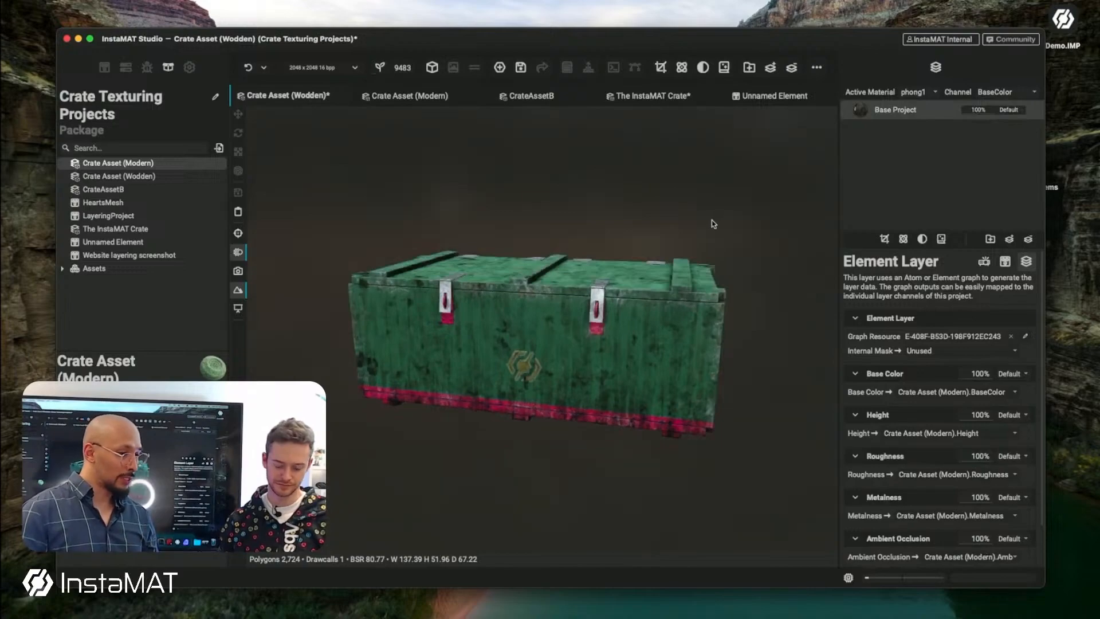
{"action": "left_click_drag", "start_coordinate": [712, 223], "coordinate": [696, 234]}
{"action": "mouse_move", "coordinate": [409, 96]}
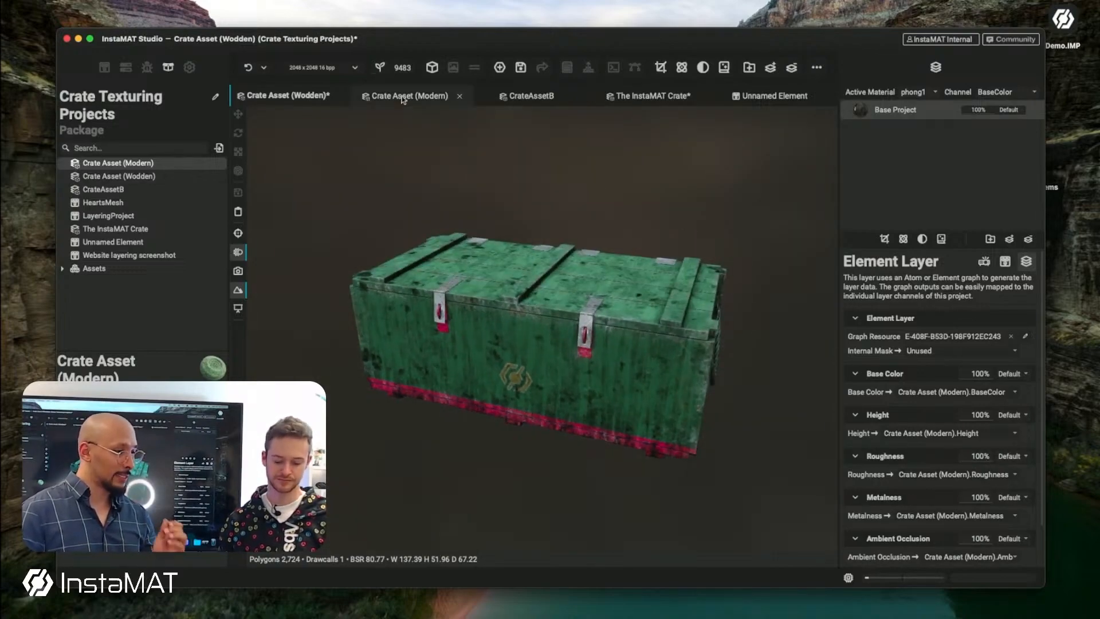
- In the Modern crate project, shift the pink accent hue to blue, save, and return to the wooden crate
{"action": "left_click", "coordinate": [416, 94]}
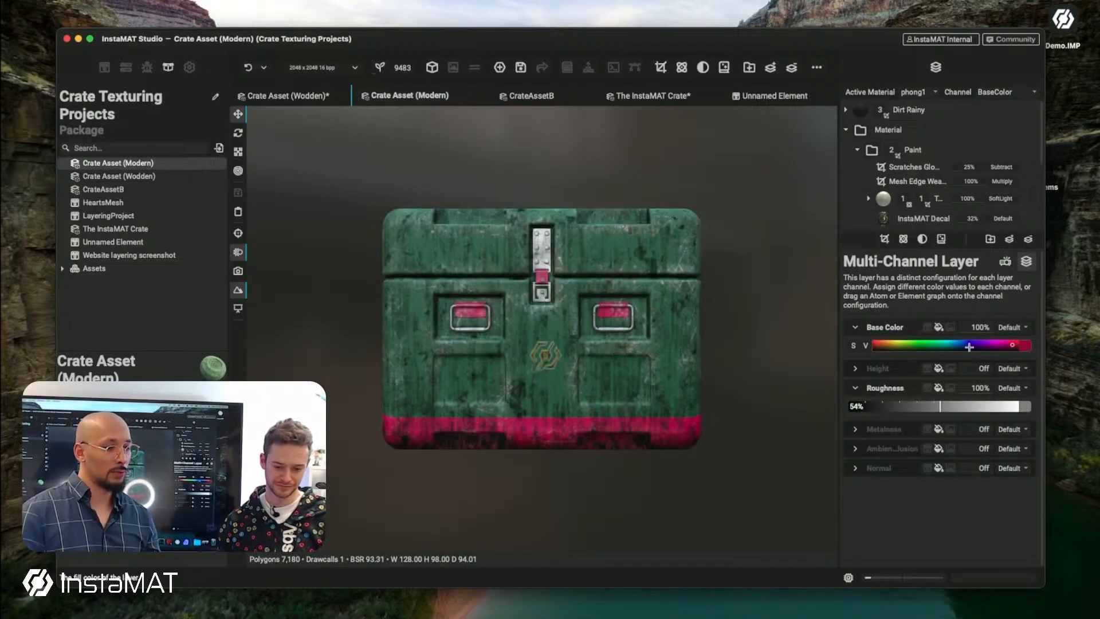
{"action": "mouse_move", "coordinate": [944, 344]}
{"action": "left_mouse_down"}
{"action": "mouse_move", "coordinate": [928, 344]}
{"action": "mouse_move", "coordinate": [956, 344]}
{"action": "left_mouse_up"}
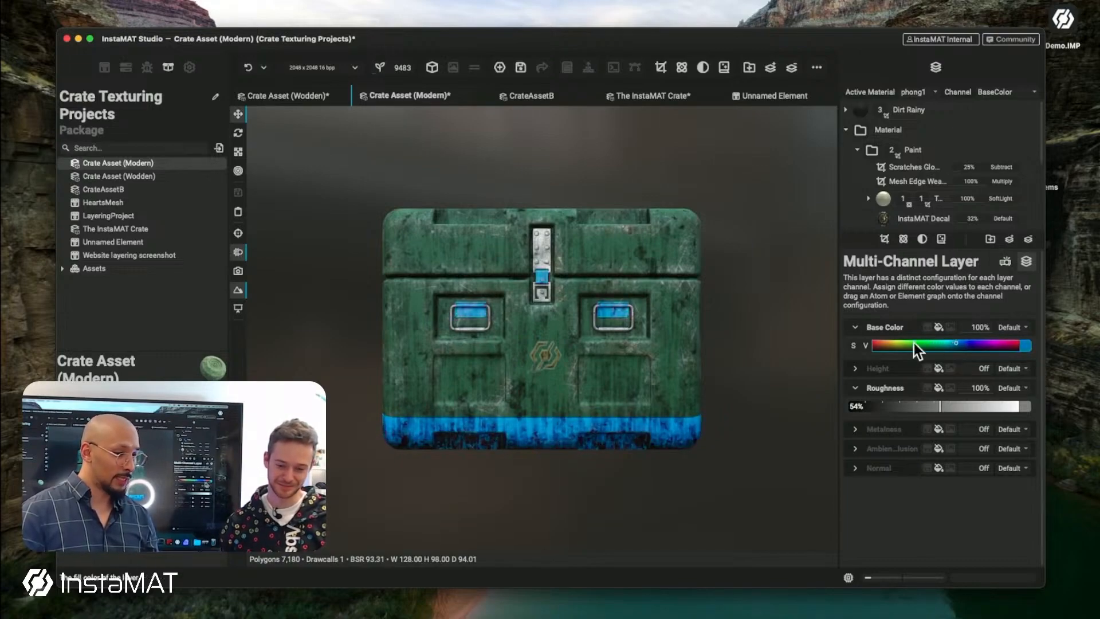
{"action": "scroll", "coordinate": [912, 148], "scroll_direction": "down", "scroll_amount": 5}
{"action": "left_click", "coordinate": [911, 187]}
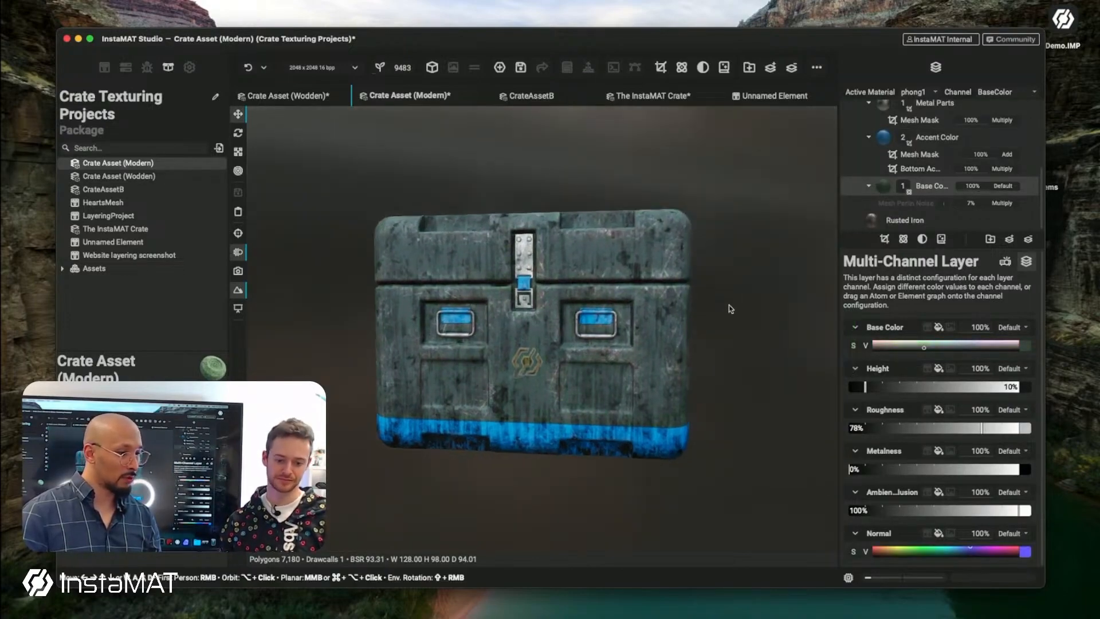
{"action": "key", "text": "ctrl+s"}
{"action": "left_click", "coordinate": [286, 96]}
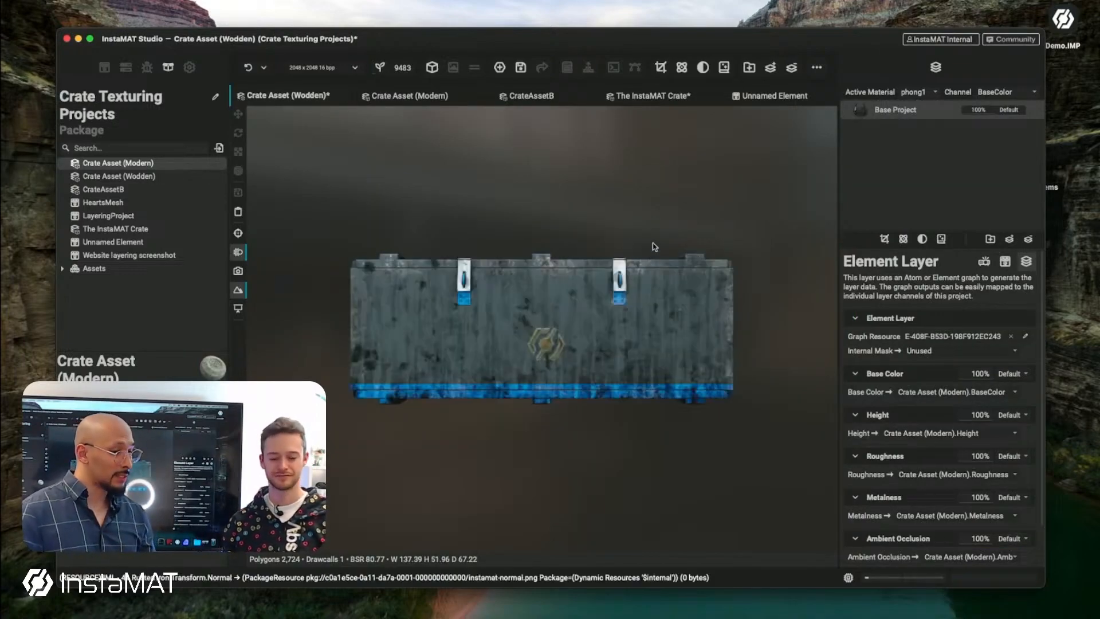
{"action": "left_click_drag", "start_coordinate": [653, 247], "coordinate": [570, 325], "text": "alt"}
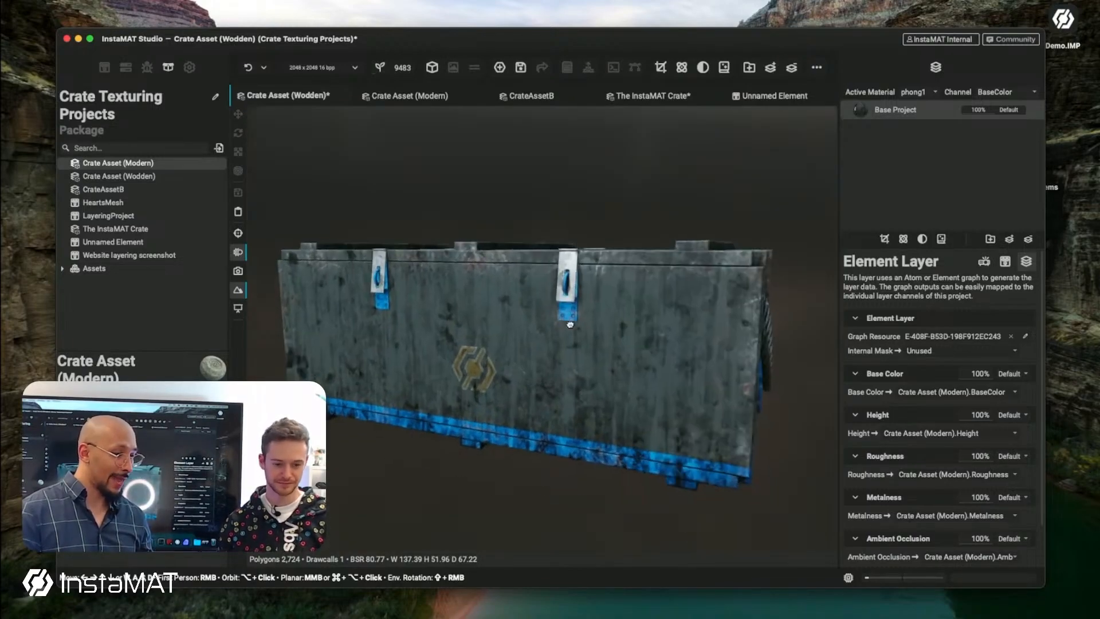
{"action": "left_click", "coordinate": [310, 67]}
{"action": "left_click", "coordinate": [331, 97]}
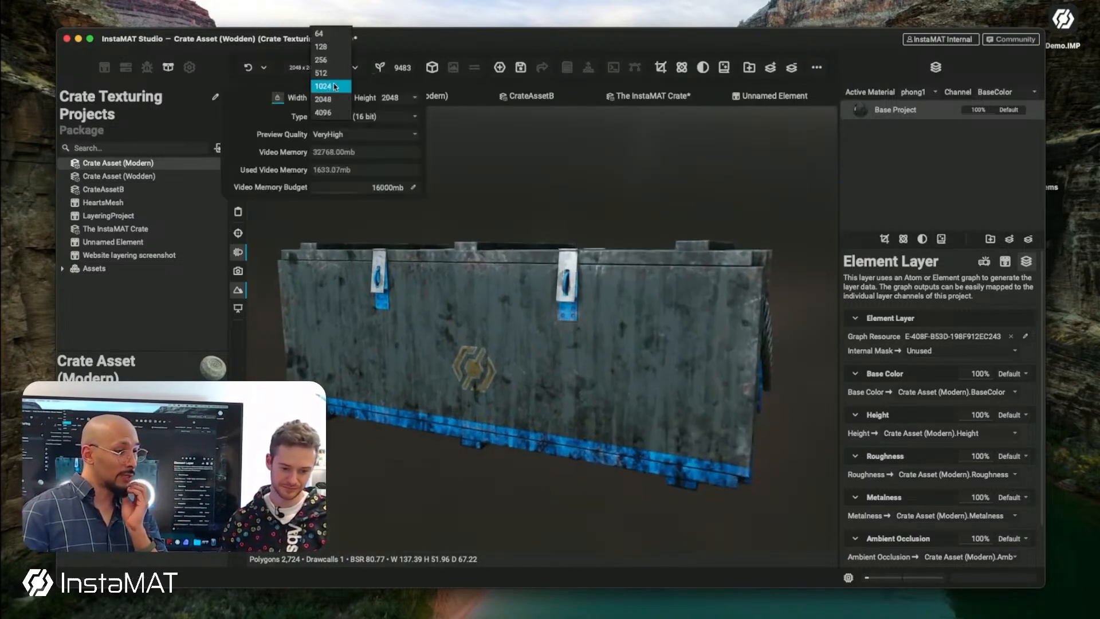
{"action": "left_click", "coordinate": [333, 86]}
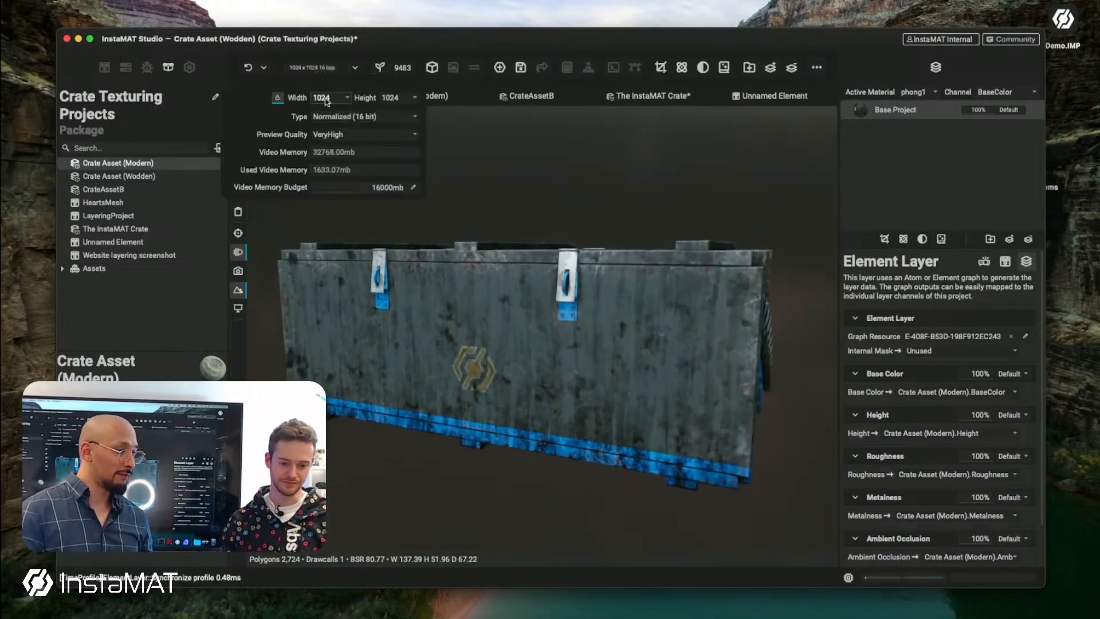
{"action": "left_click", "coordinate": [325, 98]}
{"action": "left_click", "coordinate": [332, 126]}
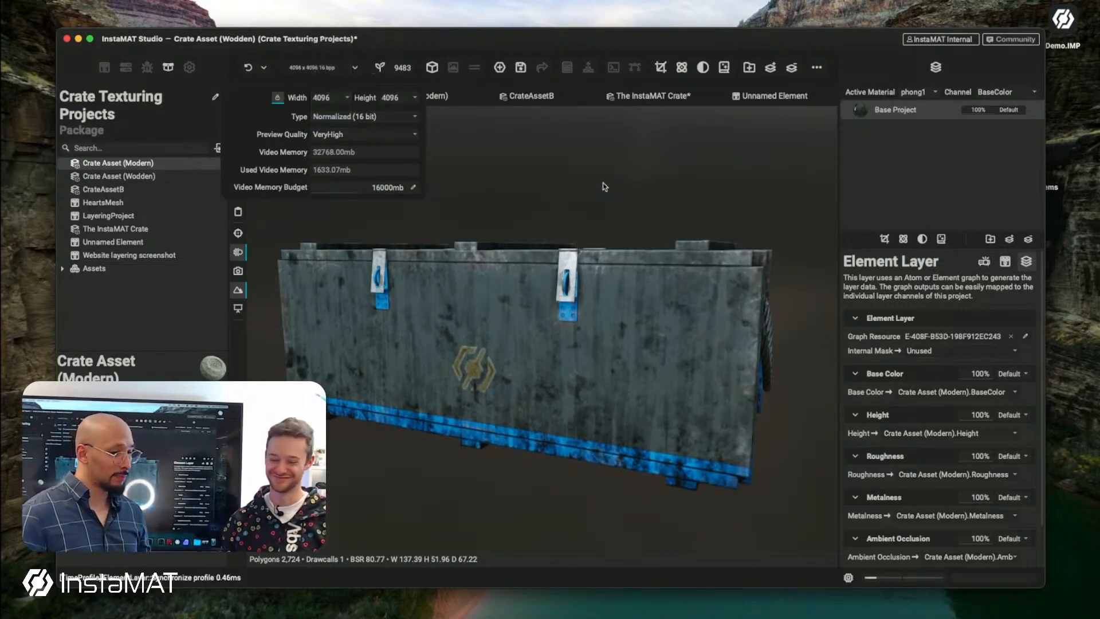
{"action": "left_click", "coordinate": [604, 194]}
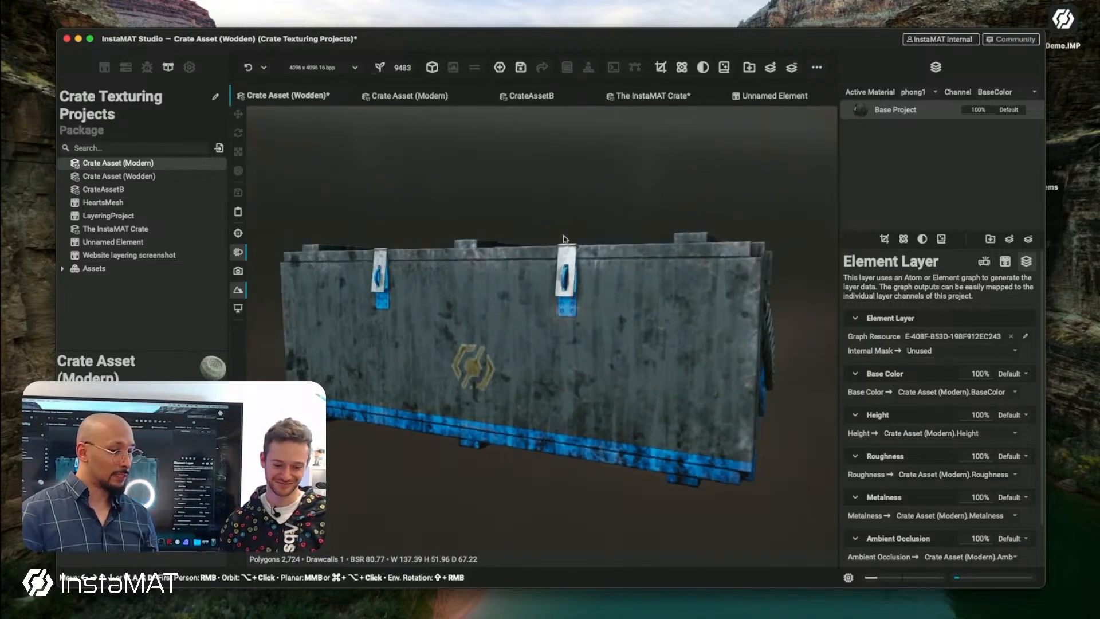
{"action": "mouse_move", "coordinate": [550, 244]}
{"action": "left_mouse_down", "text": "alt"}
{"action": "mouse_move", "coordinate": [418, 240]}
{"action": "mouse_move", "coordinate": [523, 264]}
{"action": "mouse_move", "coordinate": [445, 284]}
{"action": "mouse_move", "coordinate": [431, 257]}
{"action": "mouse_move", "coordinate": [644, 210]}
{"action": "left_mouse_up", "text": "alt"}
{"action": "left_click", "coordinate": [324, 67]}
{"action": "left_click", "coordinate": [324, 97]}
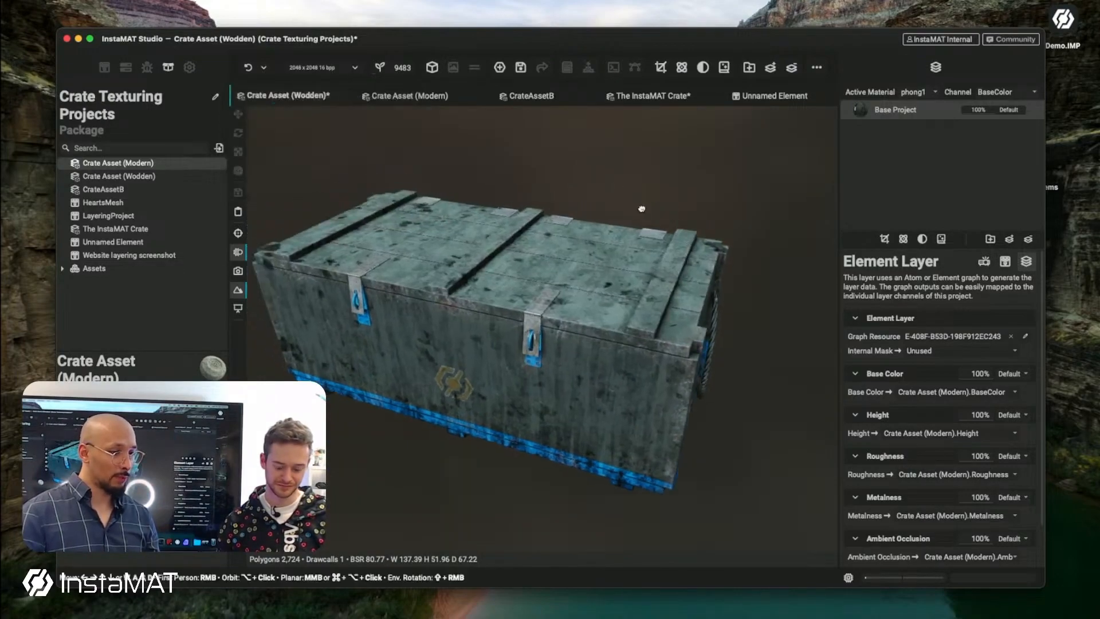
- Add a new Multi-Channel Layer with a Mesh Mask
{"action": "left_click", "coordinate": [1009, 240]}
{"action": "left_click", "coordinate": [1007, 249]}
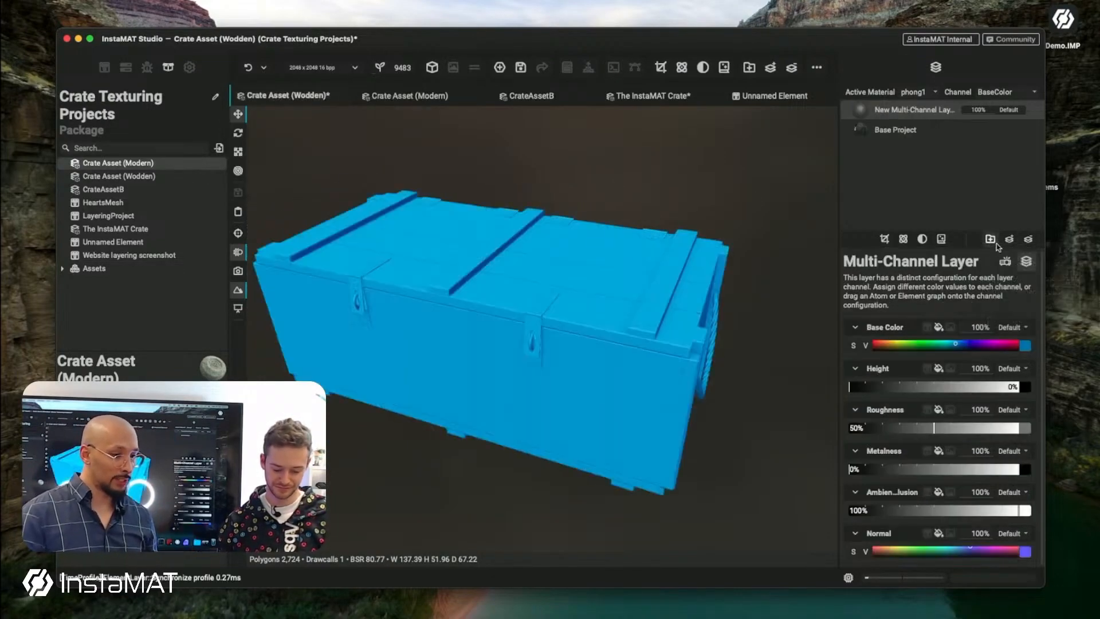
{"action": "left_click", "coordinate": [885, 240]}
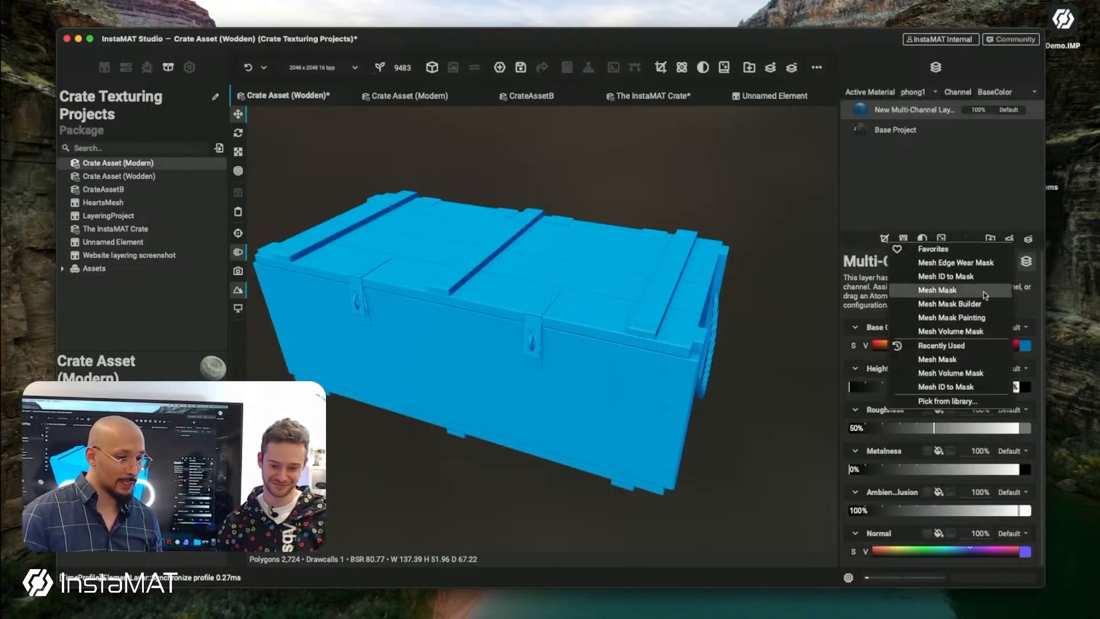
{"action": "left_click", "coordinate": [981, 293]}
- Invert the mask's mesh selection and pick the lid strut mesh in the viewport, then reselect the layer
{"action": "right_click", "coordinate": [949, 398]}
{"action": "left_click", "coordinate": [977, 430]}
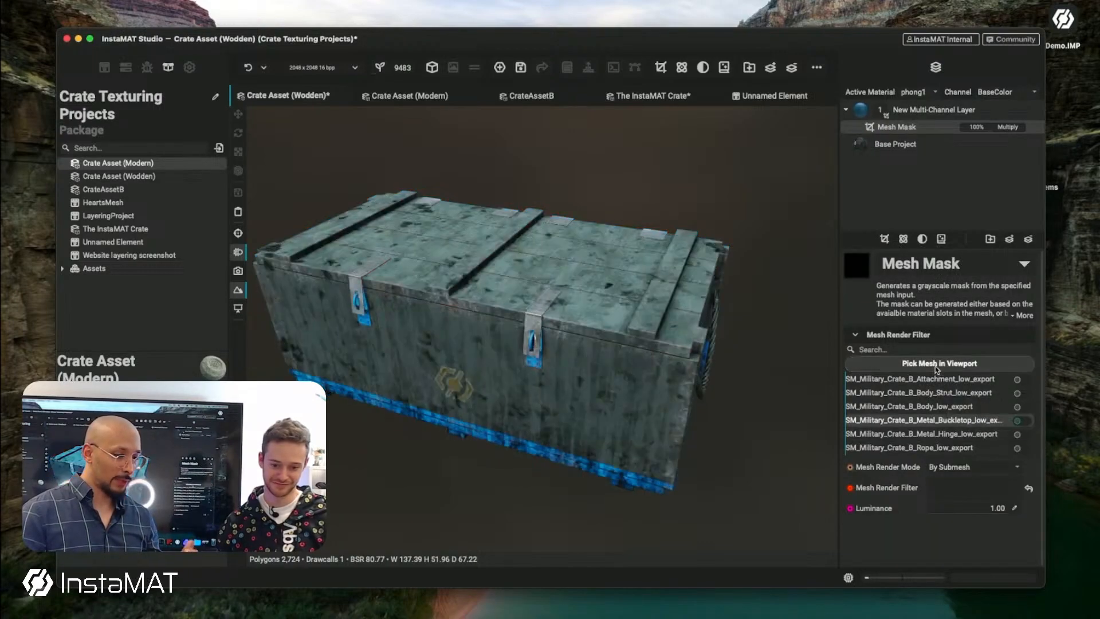
{"action": "left_click", "coordinate": [939, 362]}
{"action": "left_click", "coordinate": [666, 291]}
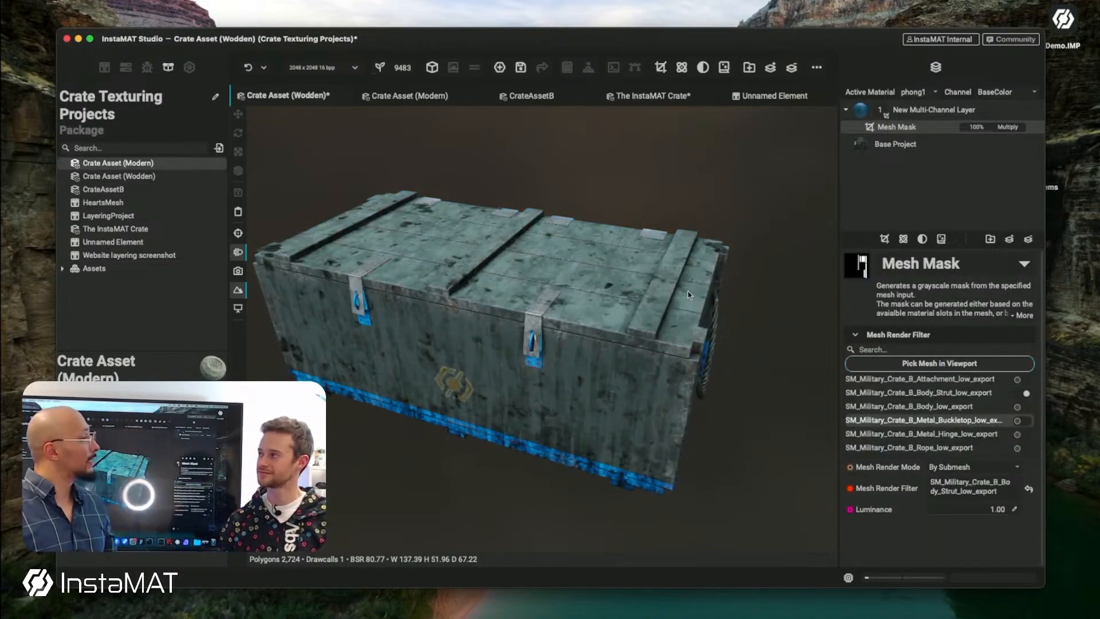
{"action": "left_click", "coordinate": [932, 112]}
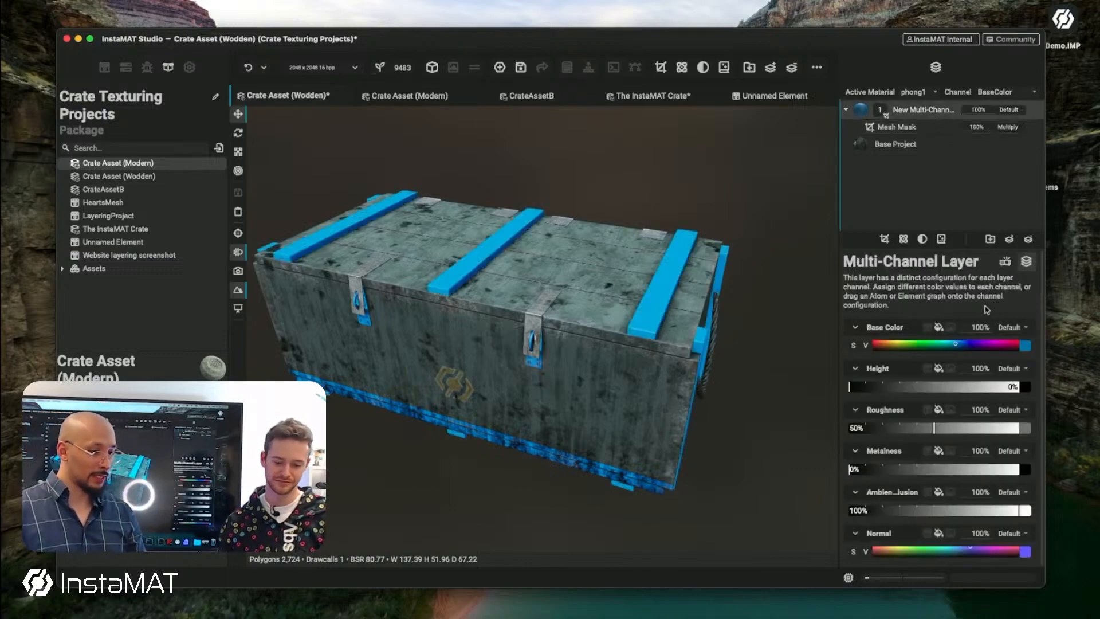
- Disable the strap layer's Height, Roughness, Metalness, AO and Normal channels, leaving colour only
{"action": "left_click_drag", "start_coordinate": [587, 281], "coordinate": [660, 281], "text": "alt"}
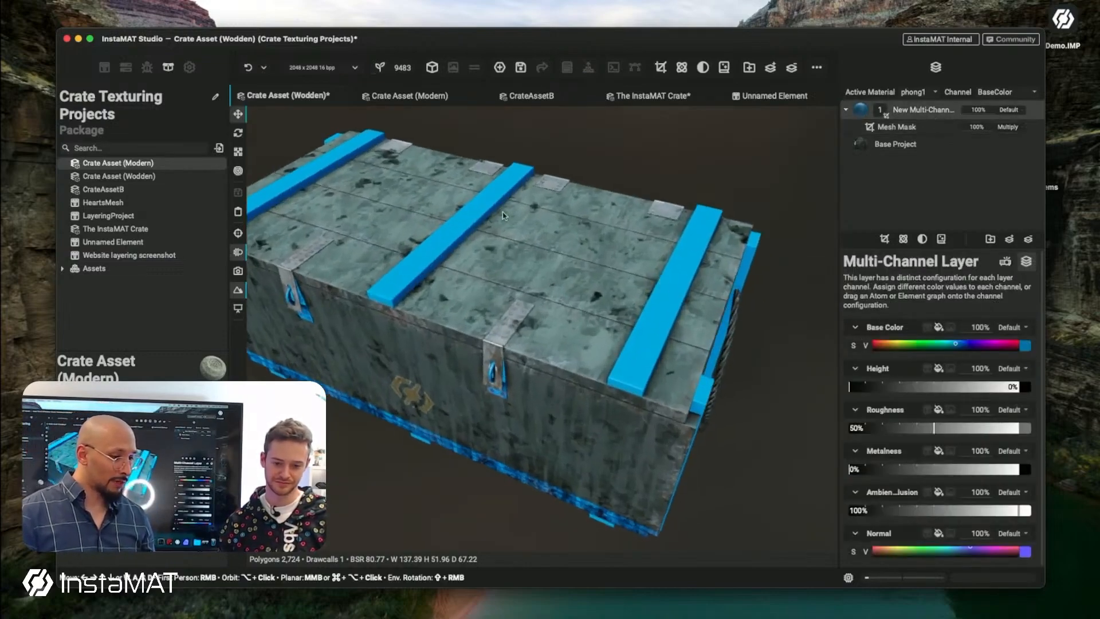
{"action": "scroll", "coordinate": [660, 282], "scroll_direction": "up", "scroll_amount": 2}
{"action": "left_click", "coordinate": [980, 367]}
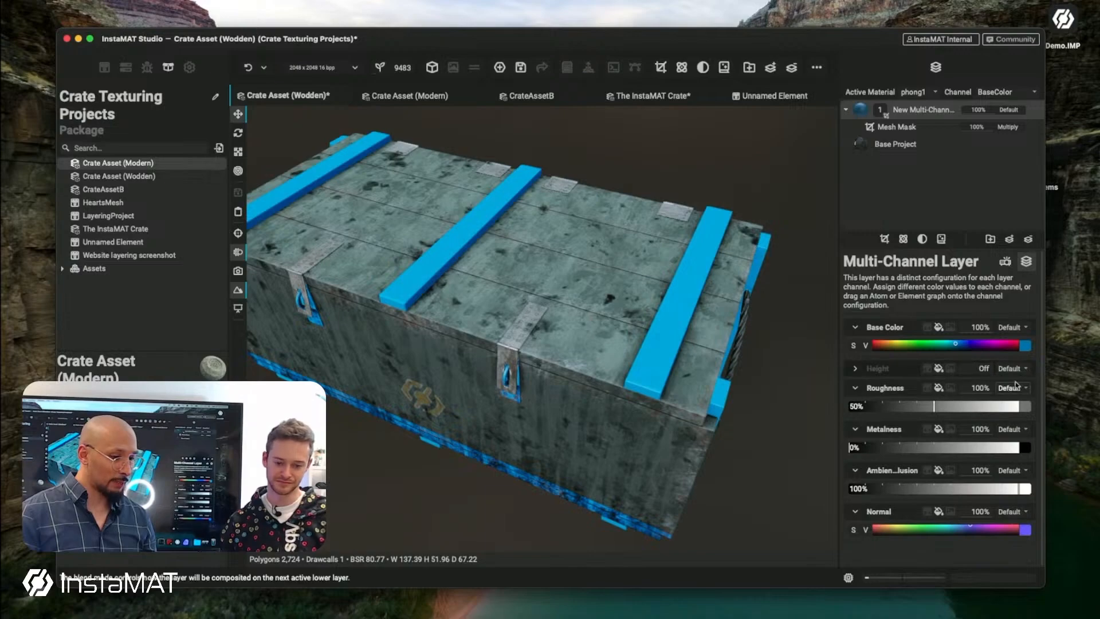
{"action": "left_click", "coordinate": [979, 388]}
{"action": "left_click", "coordinate": [980, 408]}
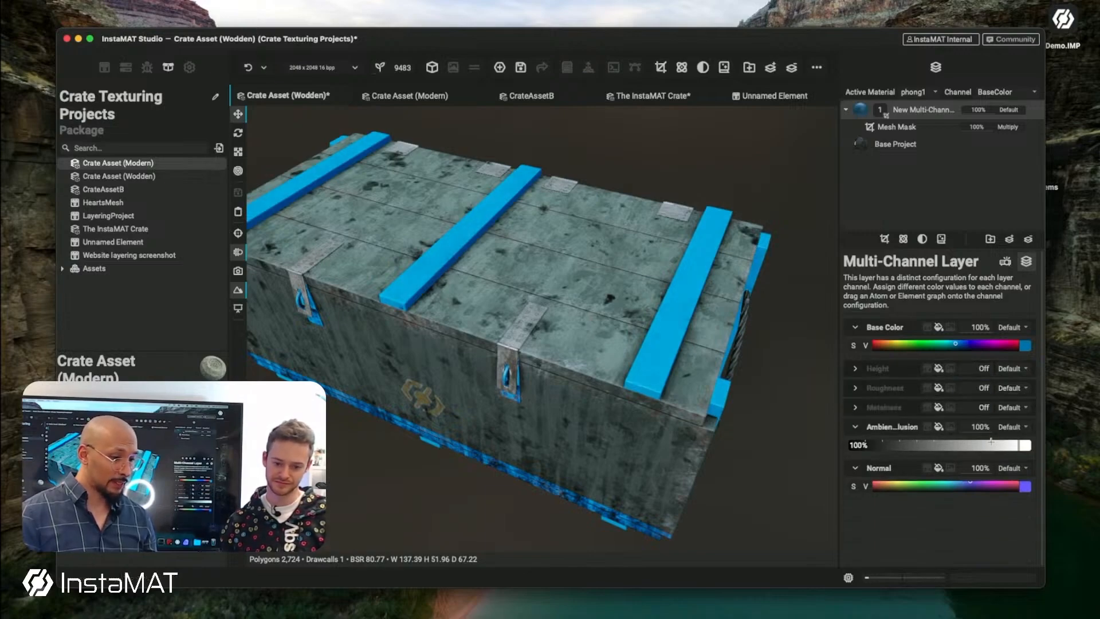
{"action": "left_click", "coordinate": [980, 427]}
{"action": "left_click", "coordinate": [980, 446]}
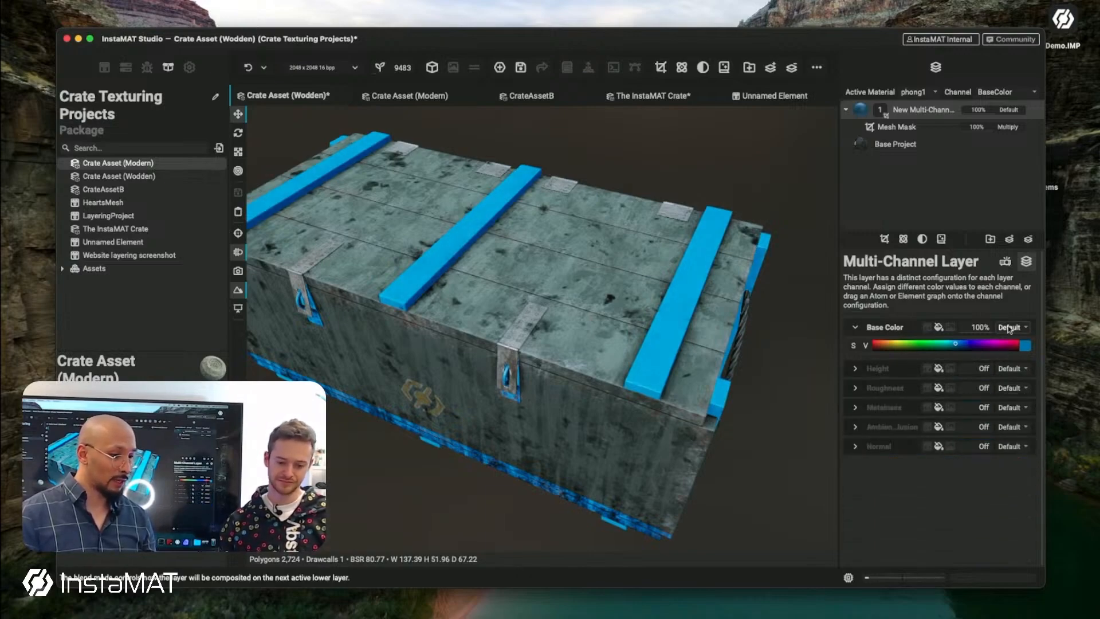
- After trying Hue and Screen, set the Base Color blend to Overlay at 83% opacity
{"action": "left_click", "coordinate": [1010, 326]}
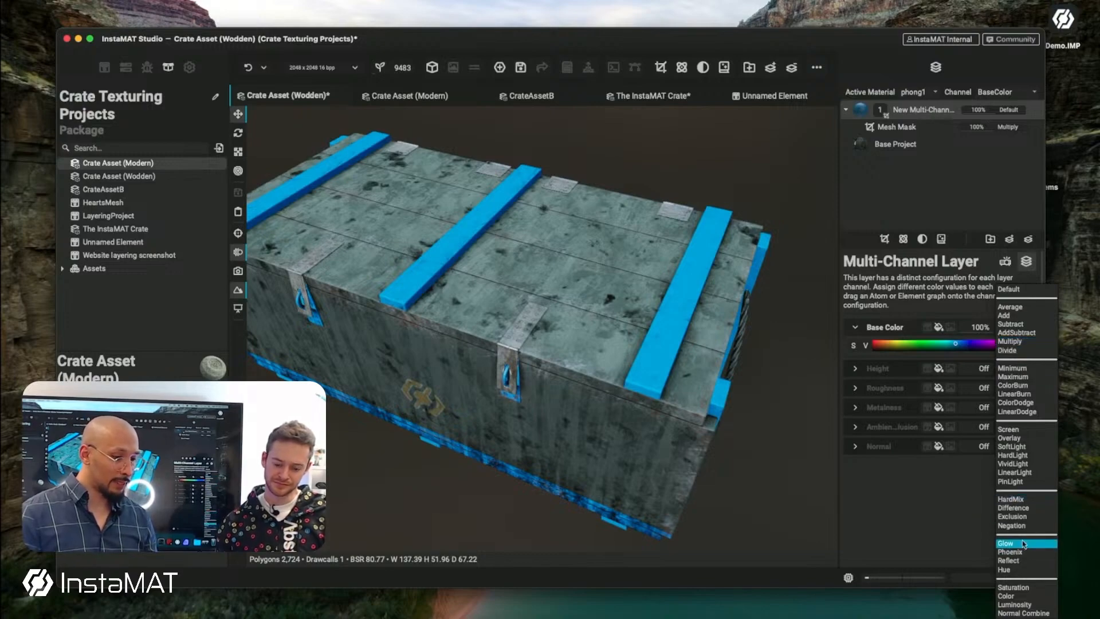
{"action": "left_click", "coordinate": [1005, 569]}
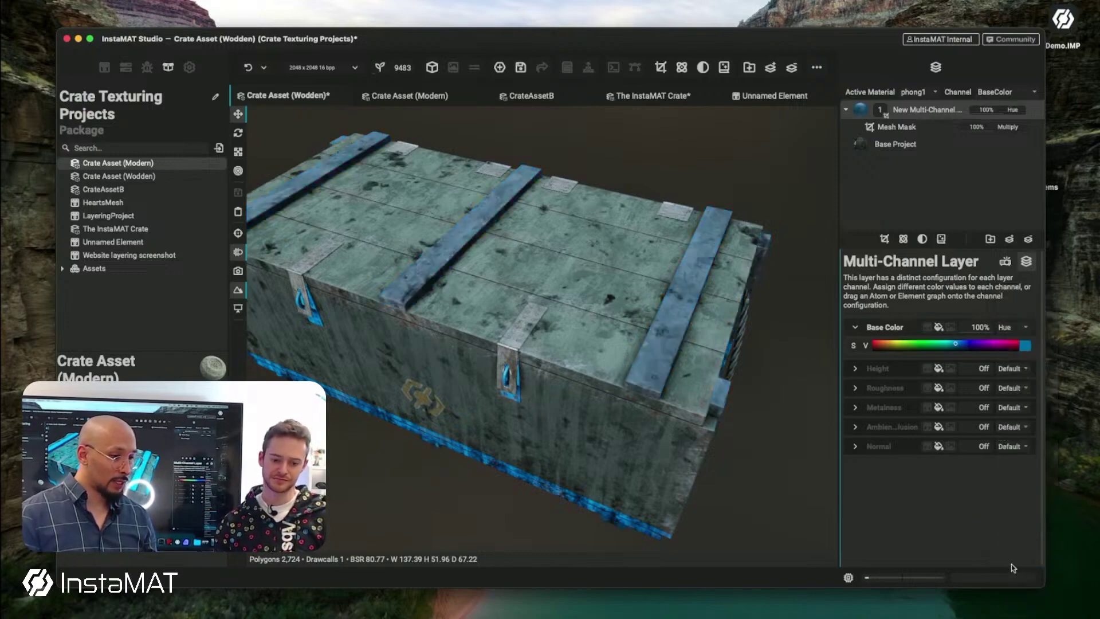
{"action": "left_click", "coordinate": [1012, 329]}
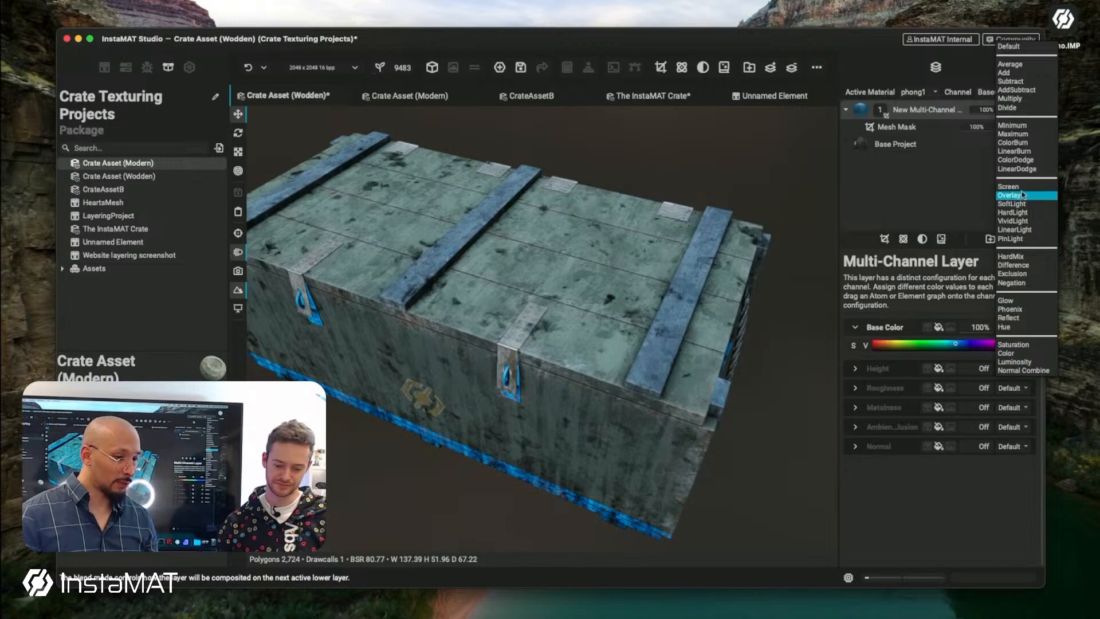
{"action": "left_click", "coordinate": [1018, 187]}
{"action": "left_click", "coordinate": [1015, 338]}
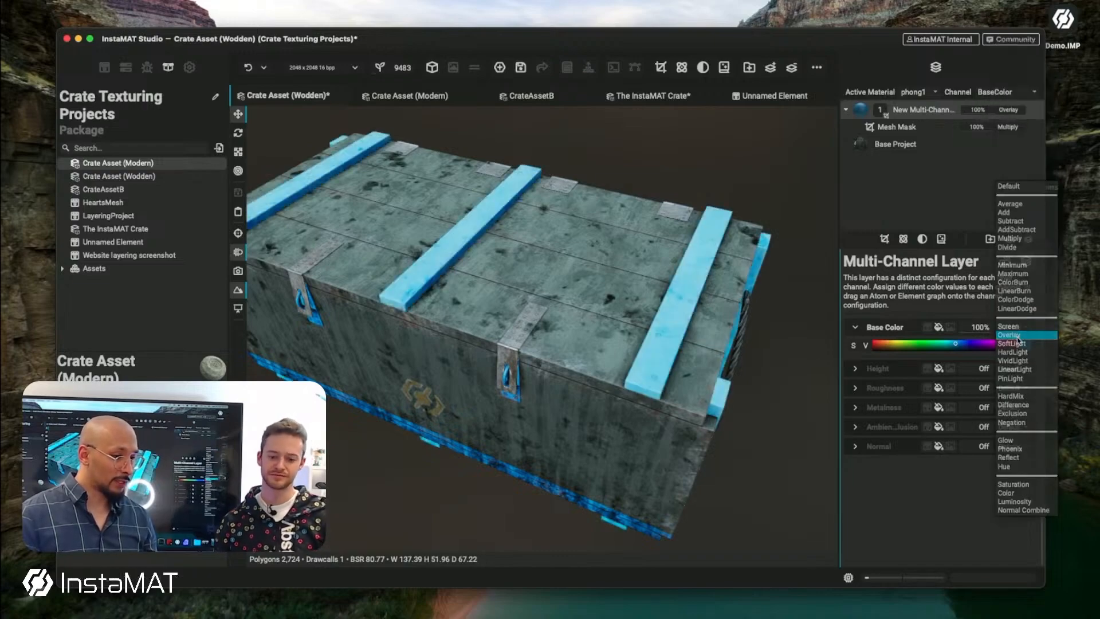
{"action": "left_click", "coordinate": [1019, 348]}
{"action": "mouse_move", "coordinate": [980, 110]}
{"action": "left_mouse_down"}
{"action": "mouse_move", "coordinate": [990, 116]}
{"action": "mouse_move", "coordinate": [977, 115]}
{"action": "left_mouse_up"}
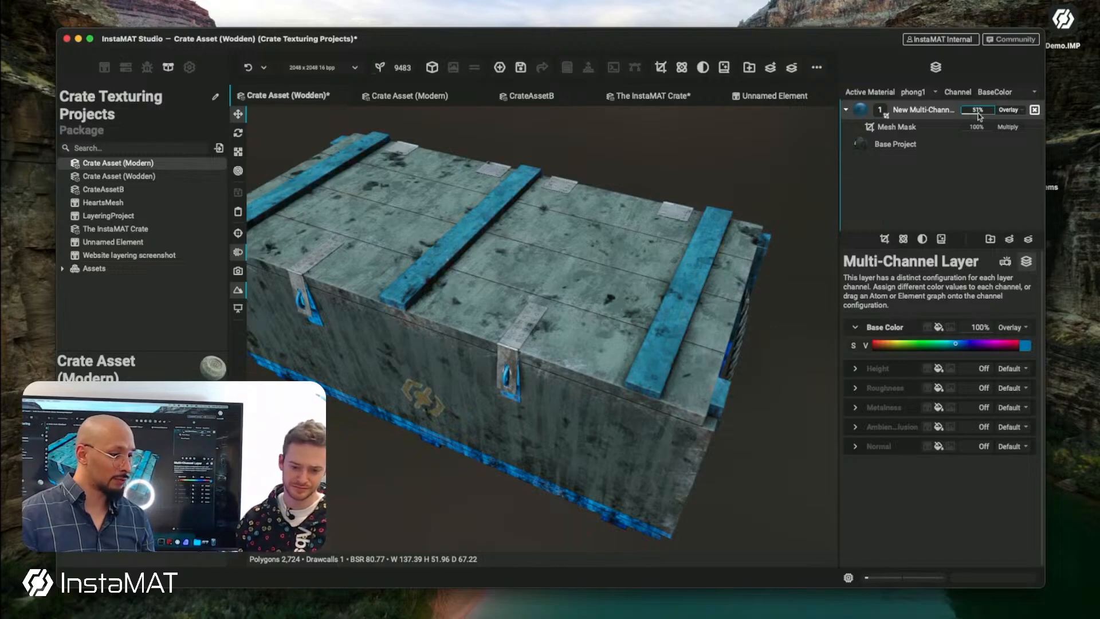
{"action": "scroll", "coordinate": [393, 280], "scroll_direction": "down", "scroll_amount": 3}
{"action": "left_click_drag", "start_coordinate": [392, 279], "coordinate": [478, 304], "text": "alt"}
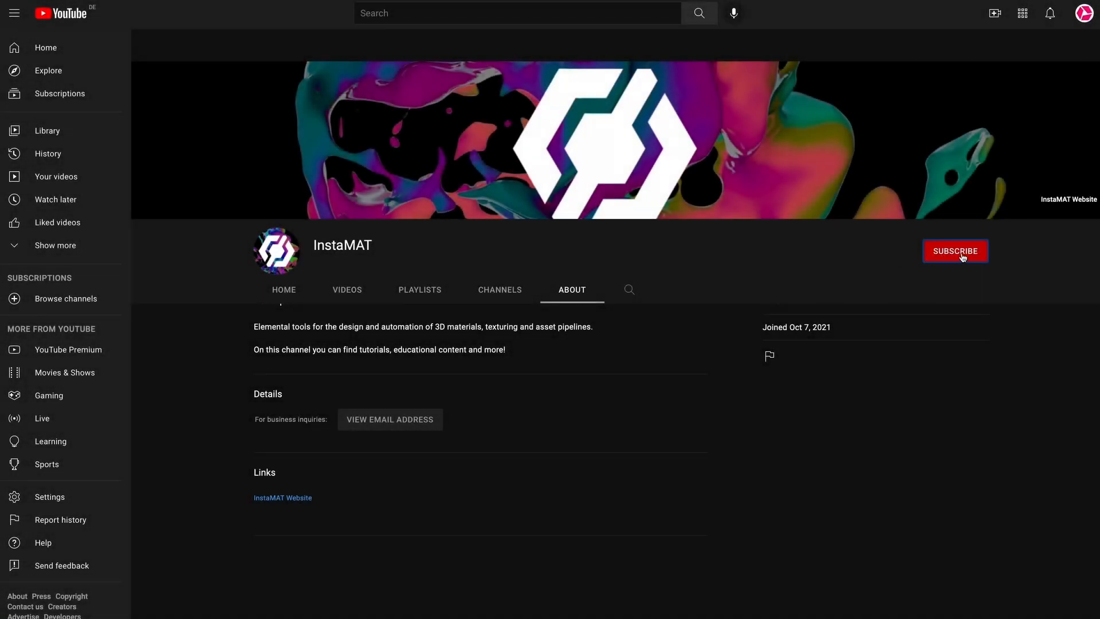
- Subscribe to InstaMAT on YouTube with all notifications and follow its Twitter account with notifications on
{"action": "left_click", "coordinate": [963, 257]}
{"action": "left_click", "coordinate": [979, 256]}
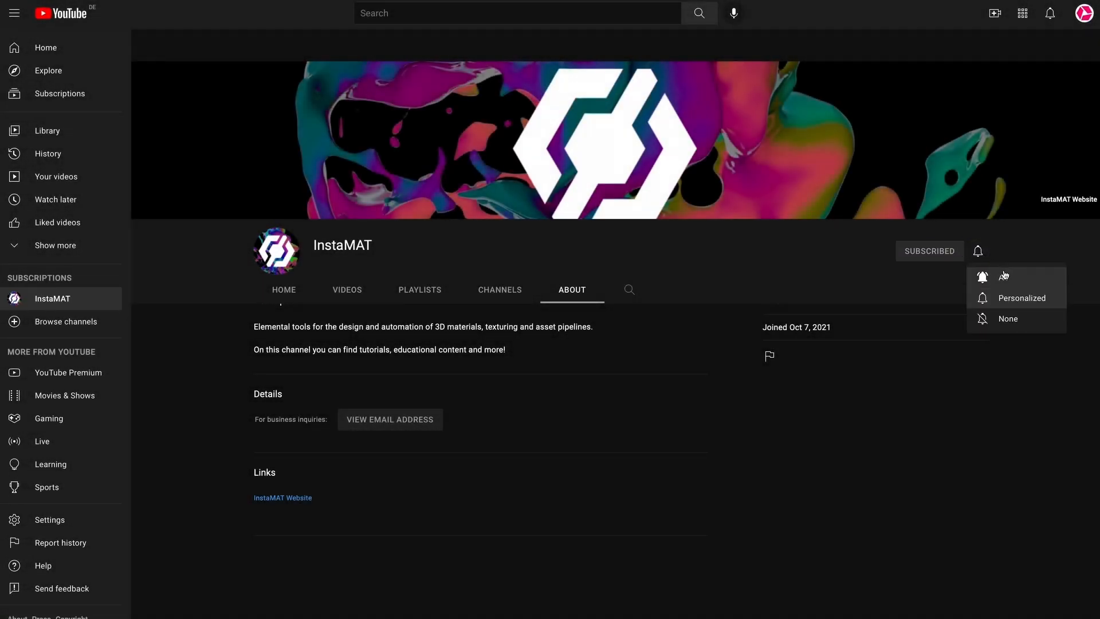
{"action": "left_click", "coordinate": [1015, 278]}
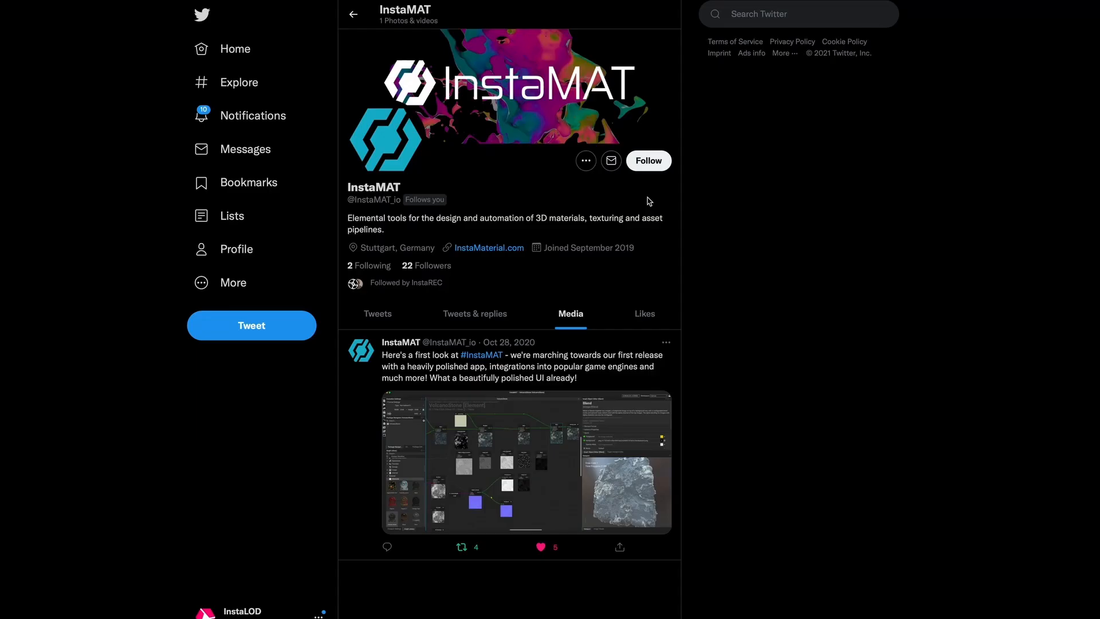
{"action": "left_click", "coordinate": [648, 167]}
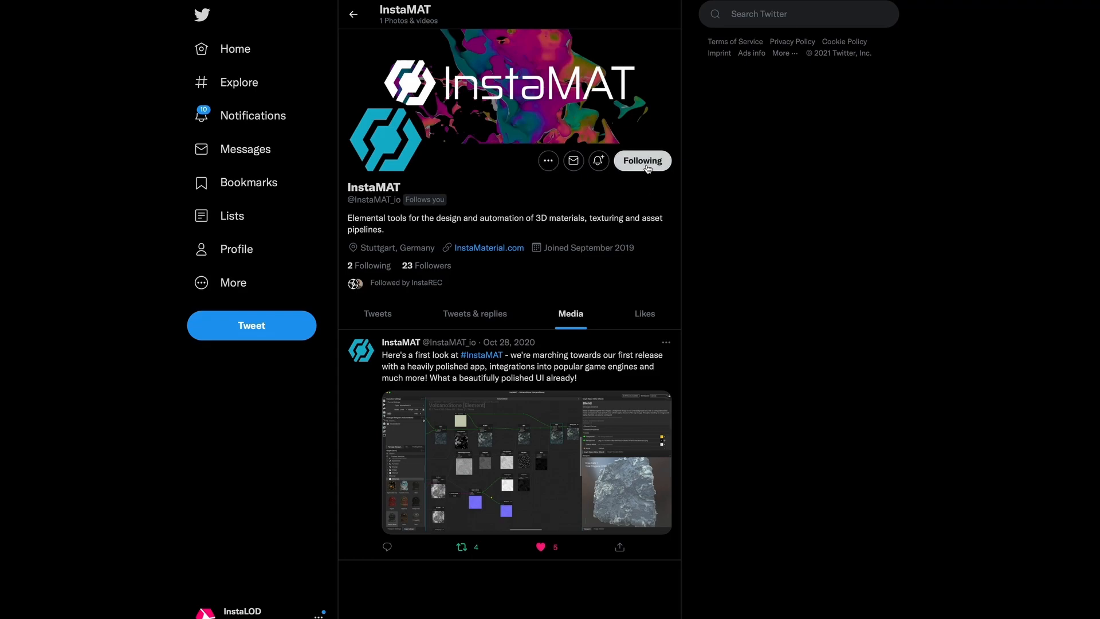
{"action": "left_click", "coordinate": [602, 163]}
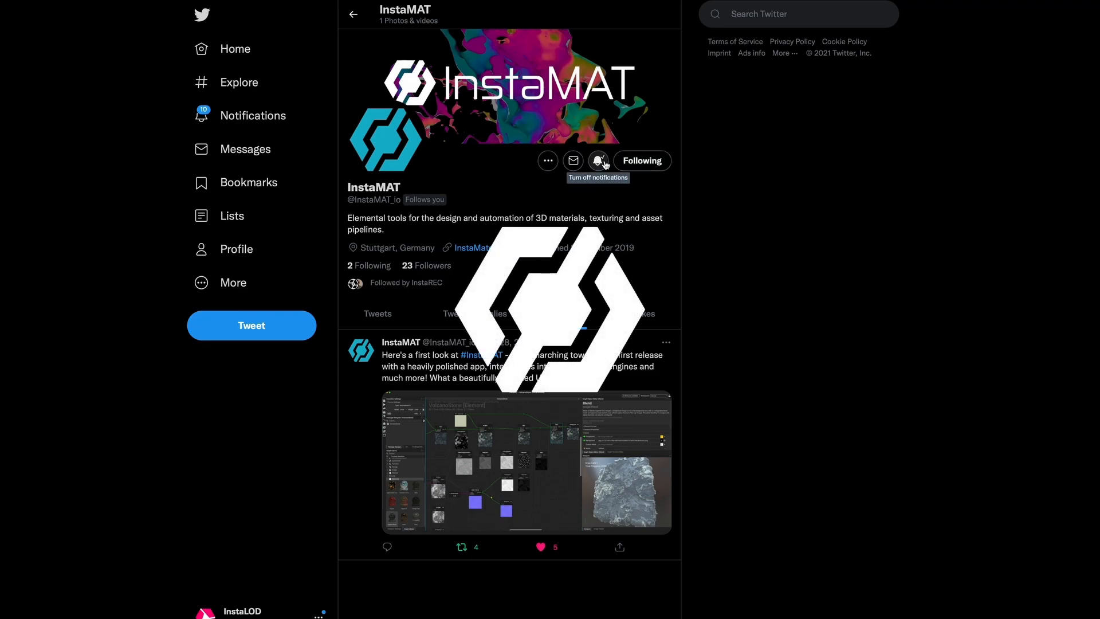